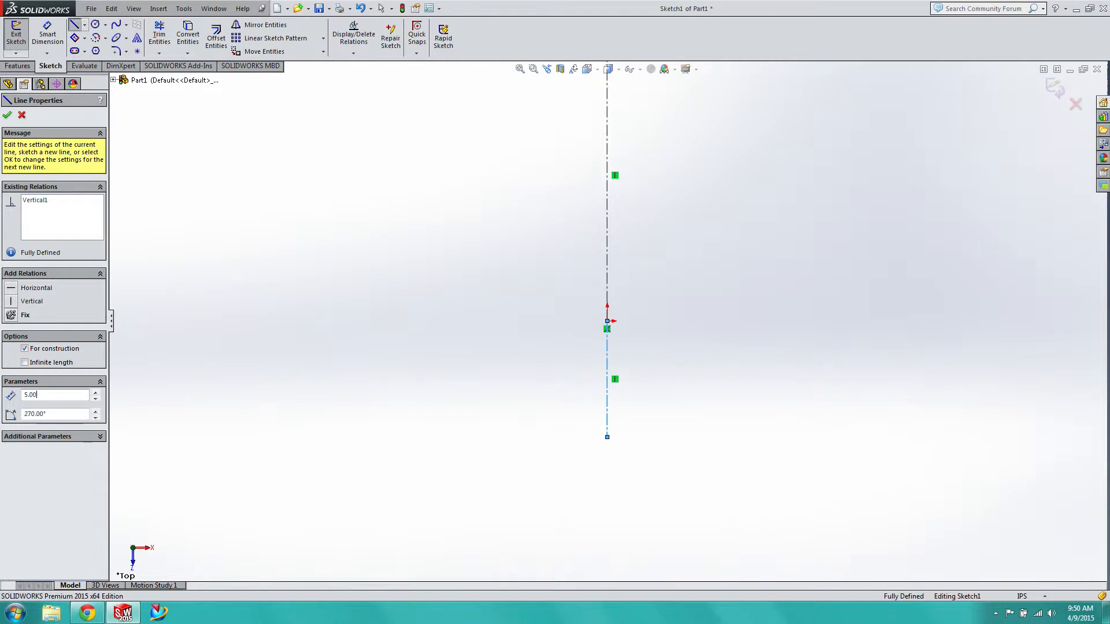
Set the lower vertical construction line's length to 5 in and end the line chain.
{"action": "key", "text": "Return"}
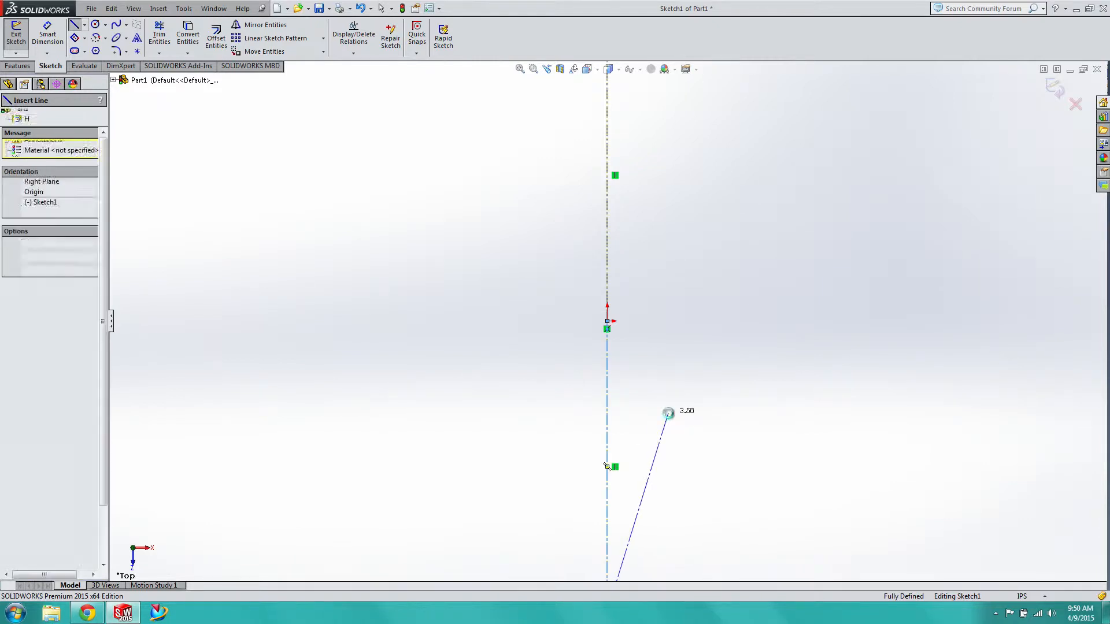
{"action": "key", "text": "Escape"}
{"action": "scroll", "coordinate": [518, 326], "scroll_direction": "up", "scroll_amount": 5}
{"action": "scroll", "coordinate": [673, 243], "scroll_direction": "down", "scroll_amount": 1}
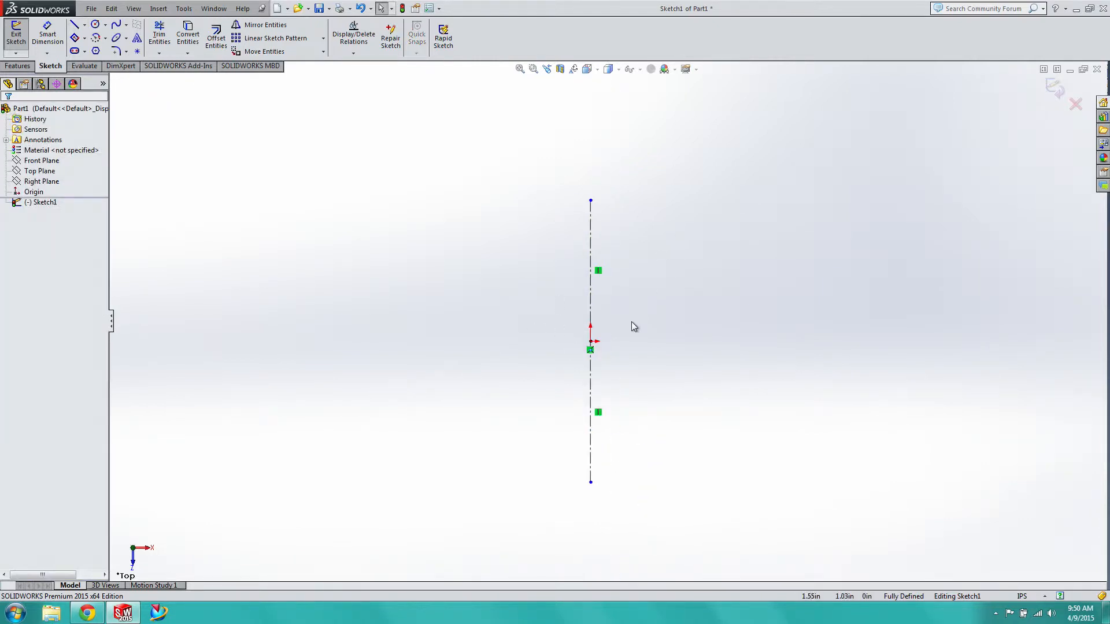
{"action": "scroll", "coordinate": [634, 380], "scroll_direction": "down", "scroll_amount": 1}
Draw a 5 in solid horizontal line to the right from the upper end of the vertical construction line.
{"action": "key", "text": "l"}
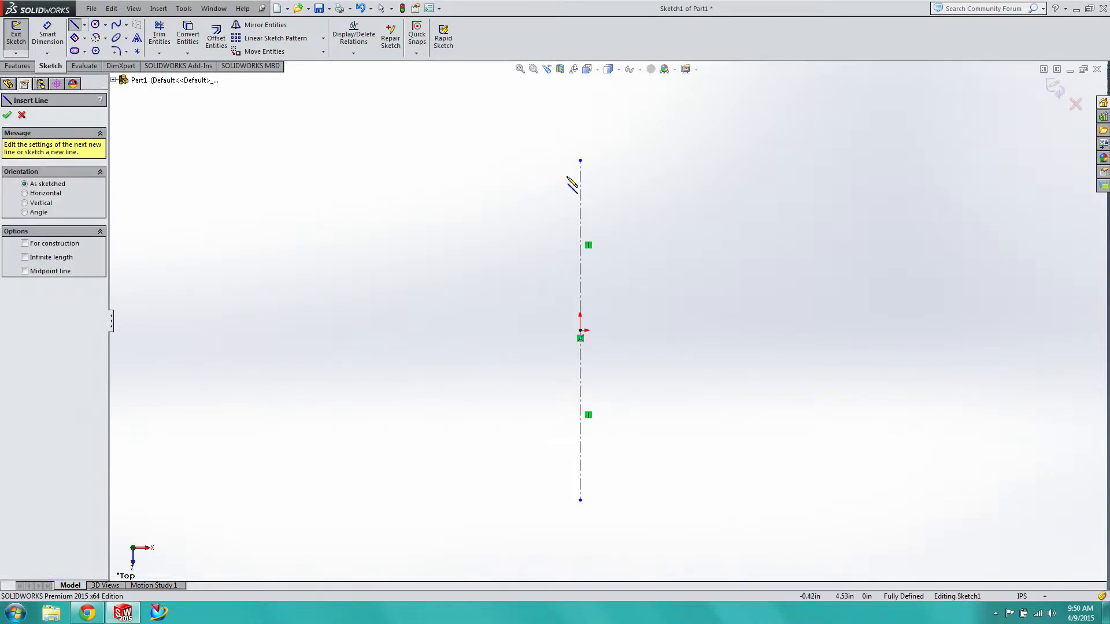
{"action": "left_click", "coordinate": [580, 161]}
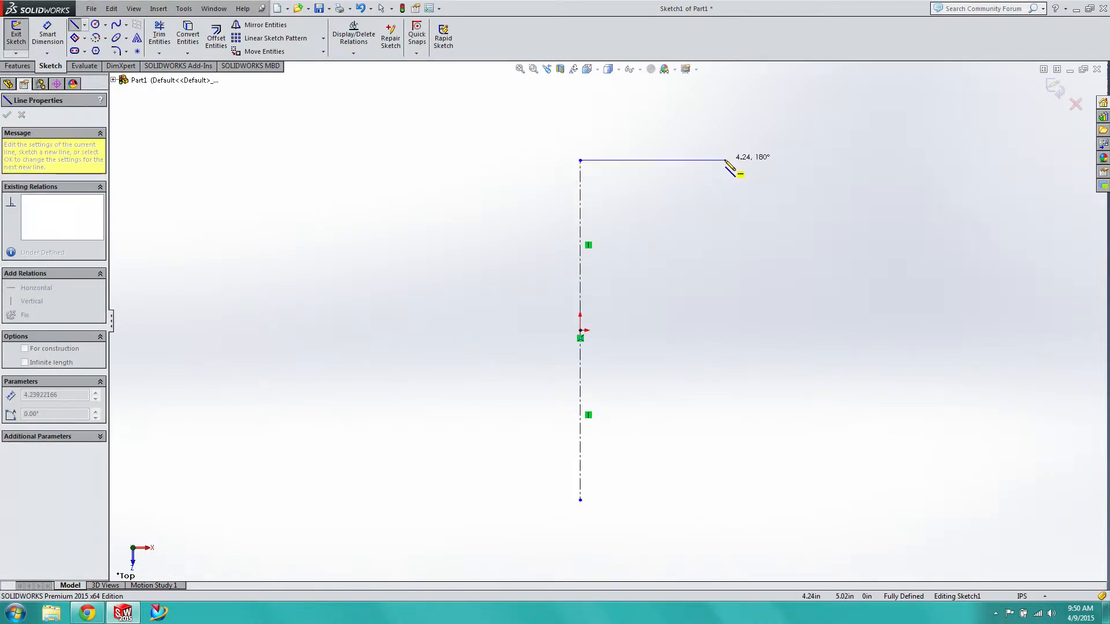
{"action": "double_click", "coordinate": [726, 163]}
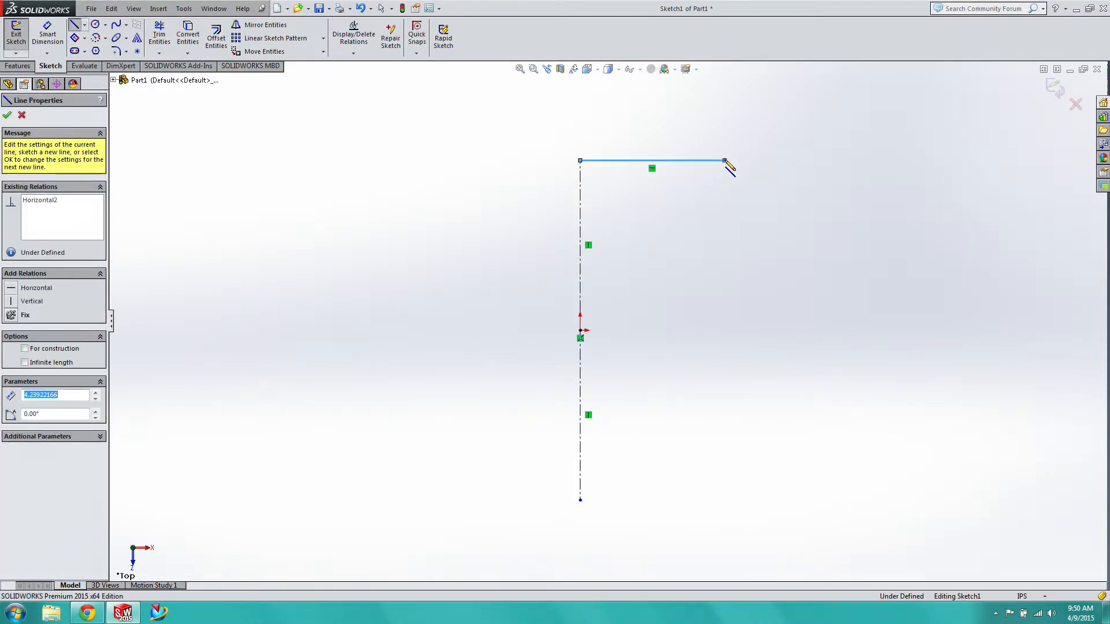
{"action": "type", "text": "5.00"}
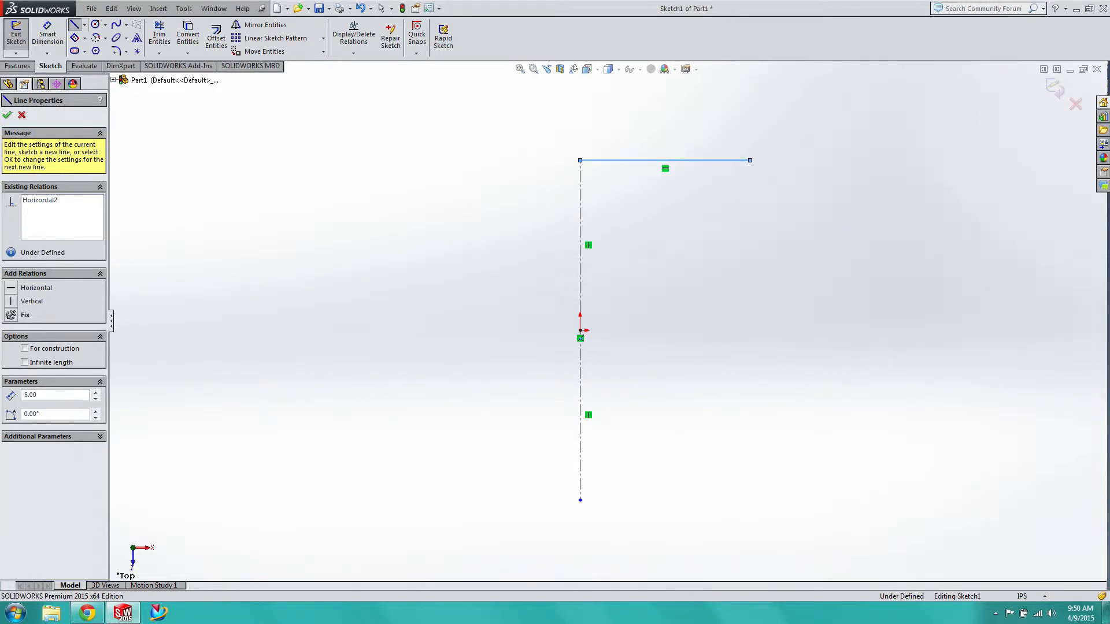
{"action": "key", "text": "Return"}
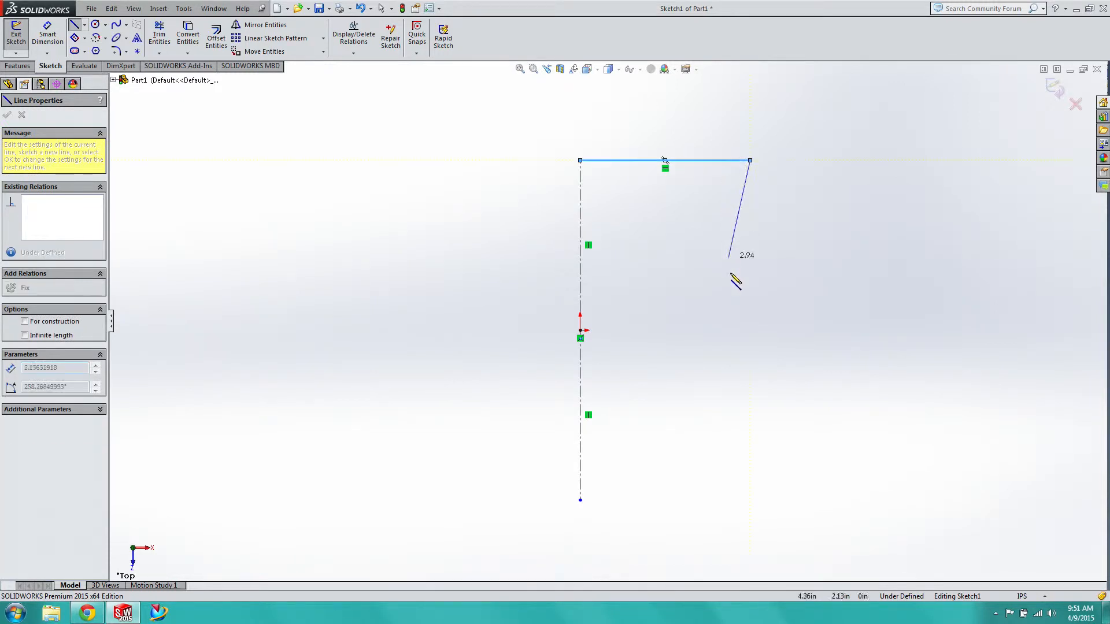
Complete the square outline with a right side, a 10 in lower edge, a left side and a closing line to the construction line's upper end.
{"action": "left_click", "coordinate": [750, 500]}
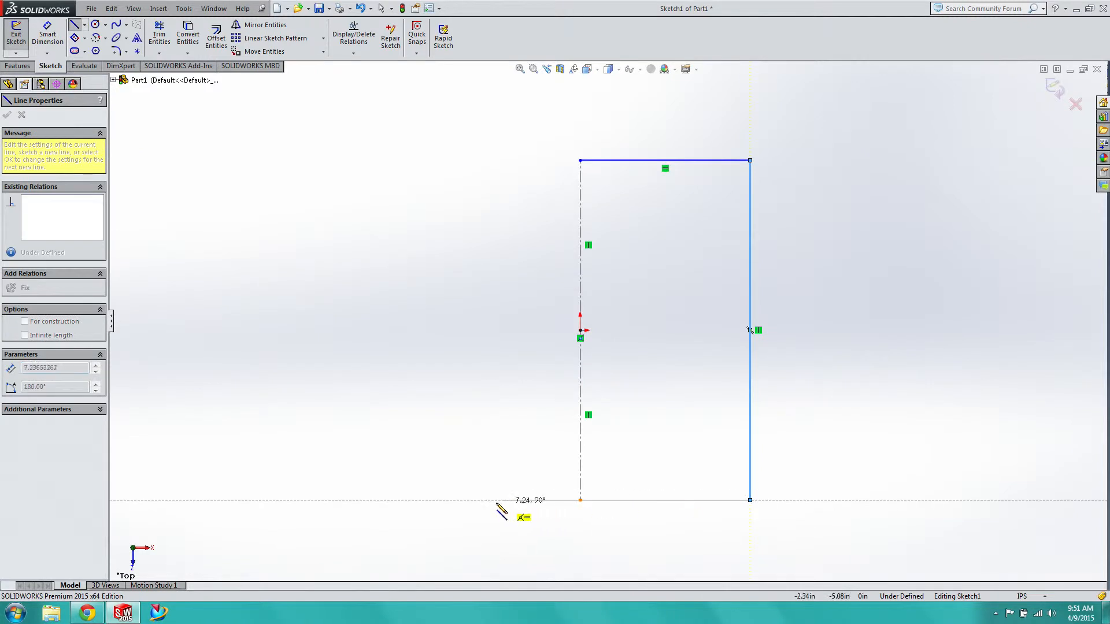
{"action": "double_click", "coordinate": [366, 500]}
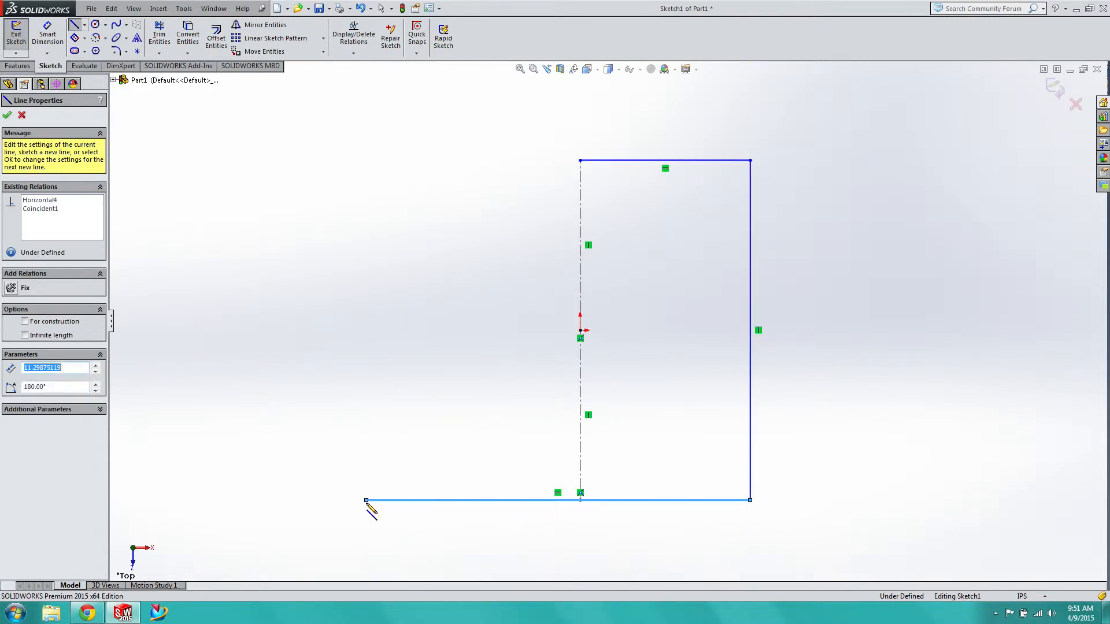
{"action": "type", "text": "10,00"}
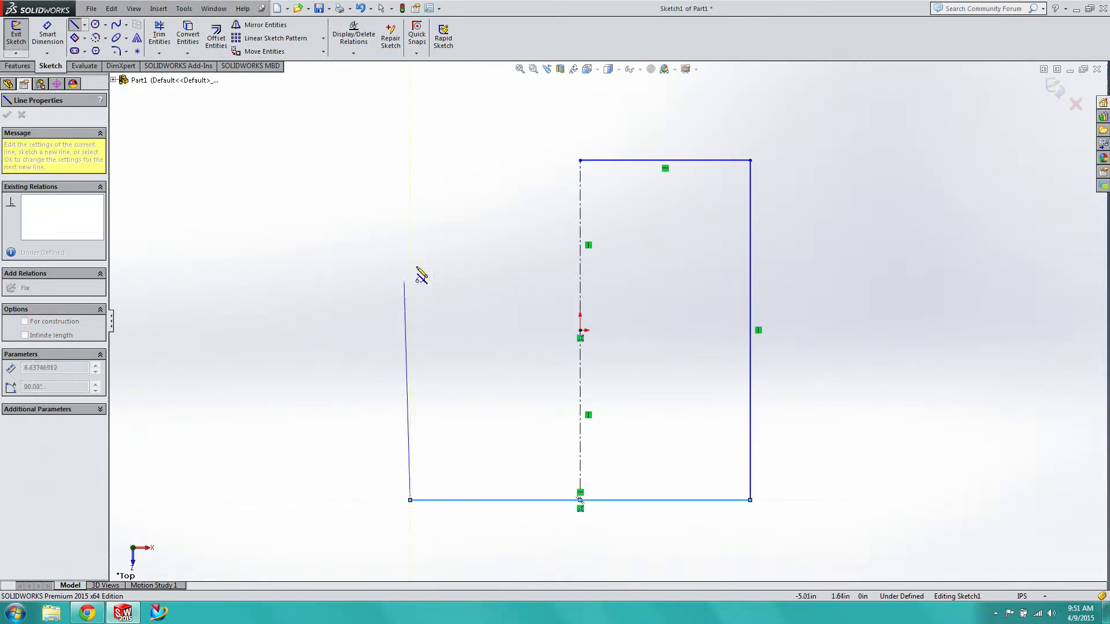
{"action": "left_click", "coordinate": [410, 160]}
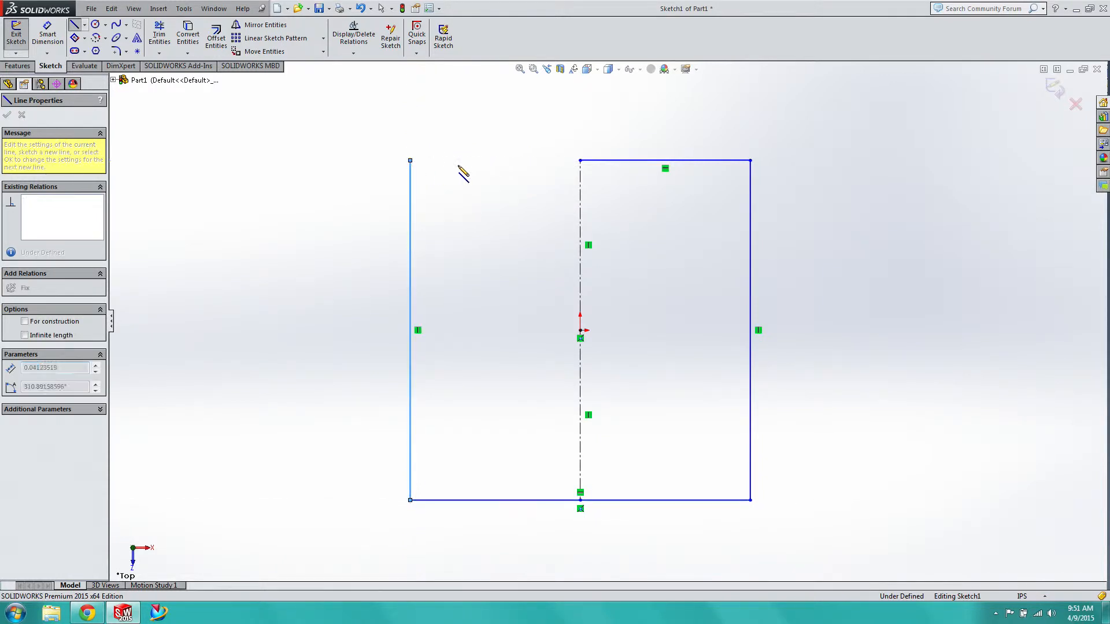
{"action": "double_click", "coordinate": [580, 161]}
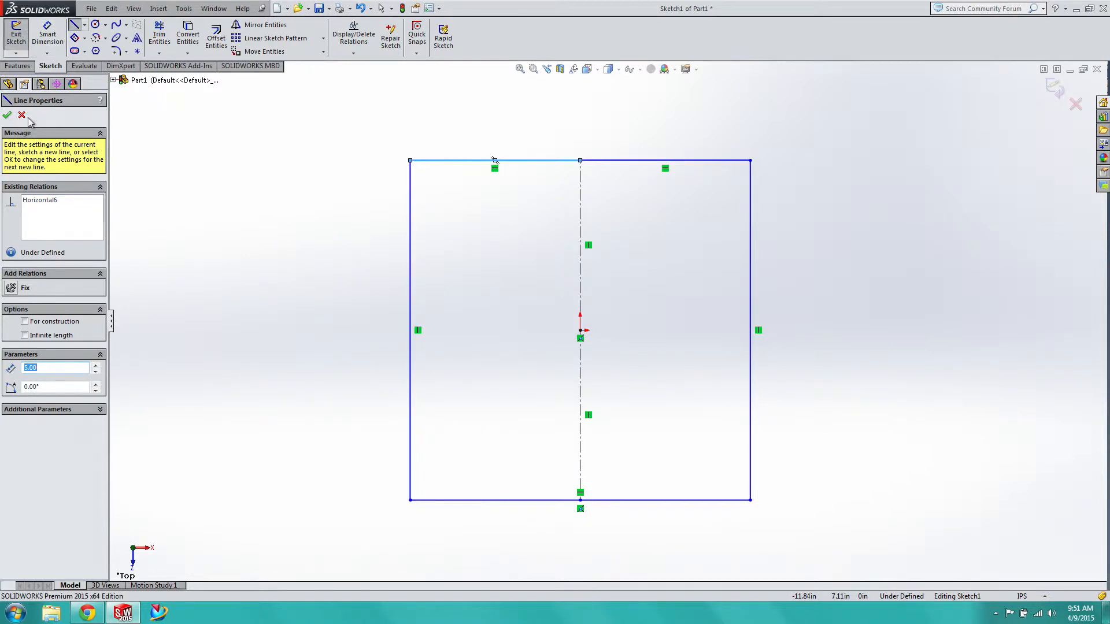
{"action": "key", "text": "Escape"}
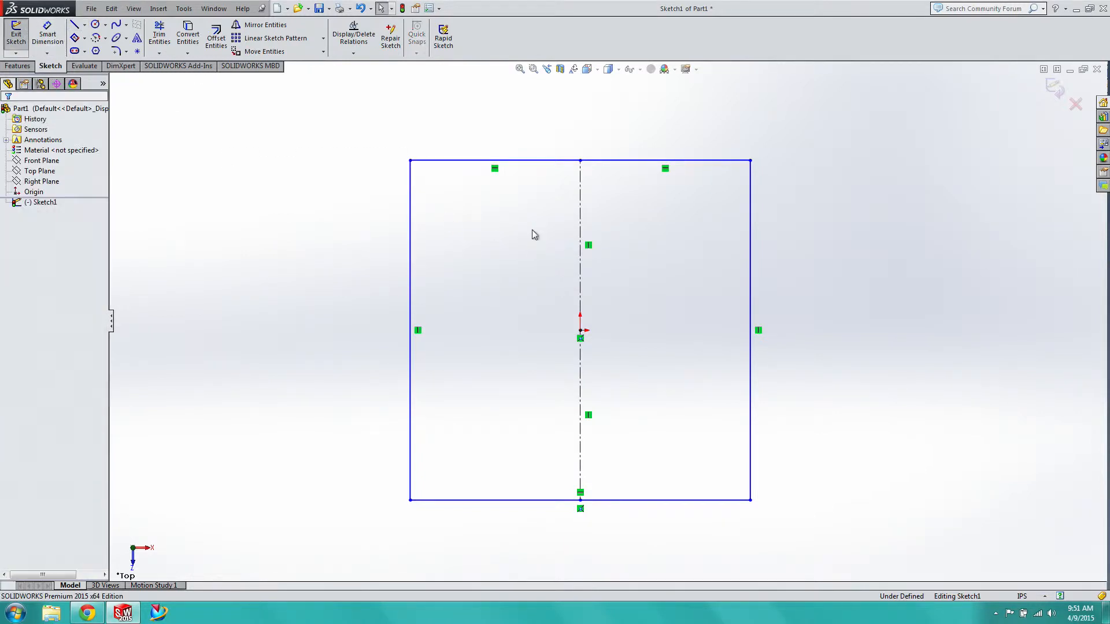
Delete both vertical construction lines inside the square, above and below the origin.
{"action": "left_click", "coordinate": [580, 229]}
{"action": "key", "text": "Delete"}
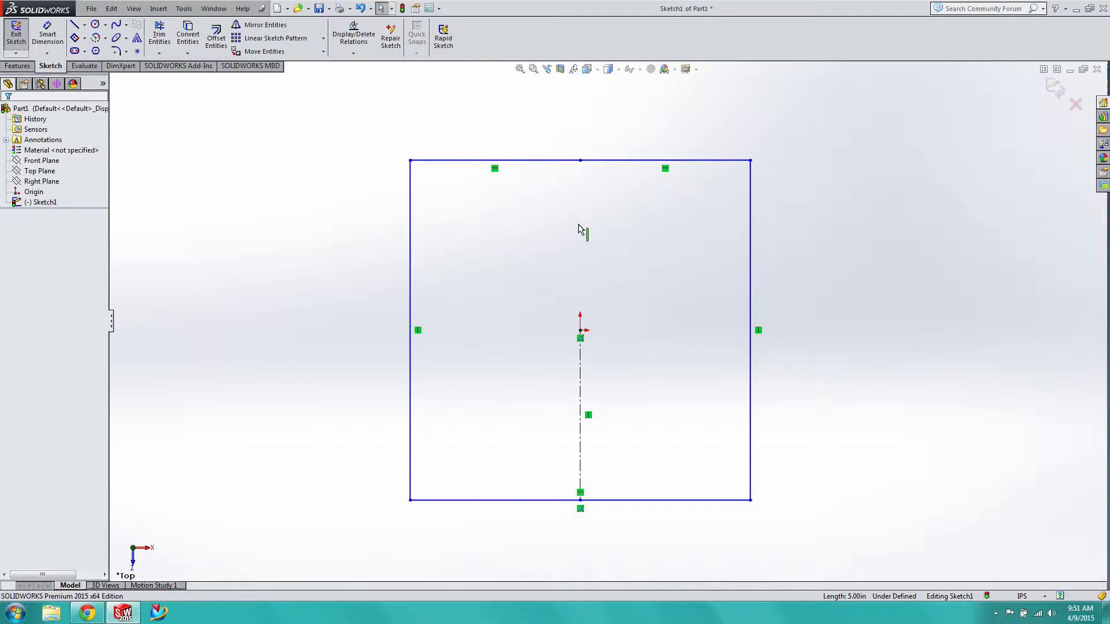
{"action": "left_click", "coordinate": [582, 358]}
{"action": "key", "text": "Delete"}
Exit the sketch and extrude the square profile upward as a blind boss with a depth of 1 in.
{"action": "left_click", "coordinate": [16, 35]}
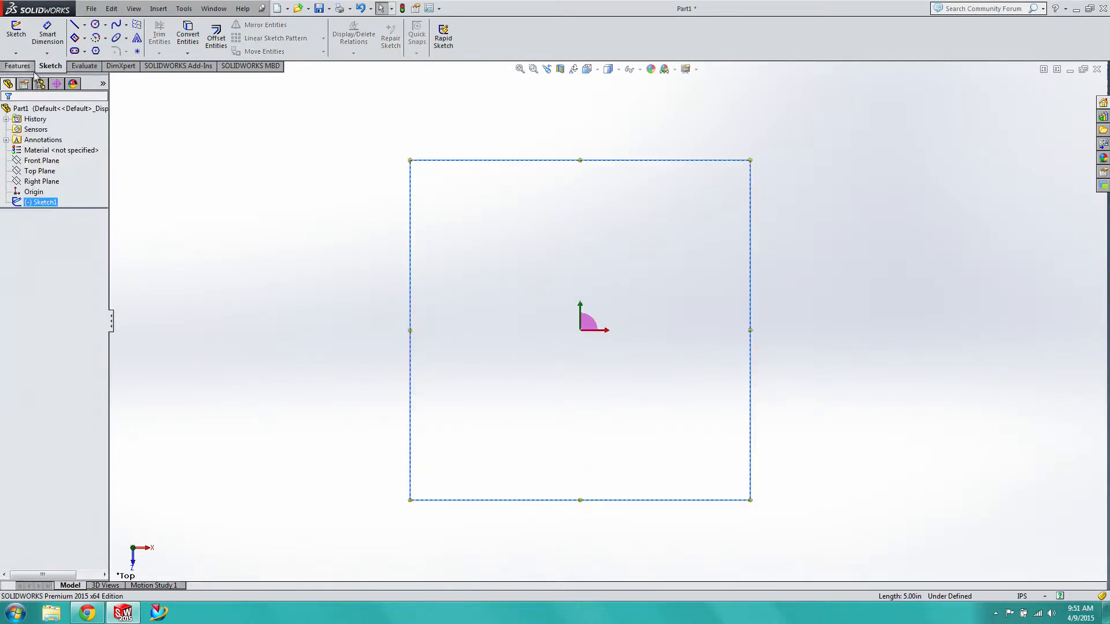
{"action": "left_click", "coordinate": [17, 66]}
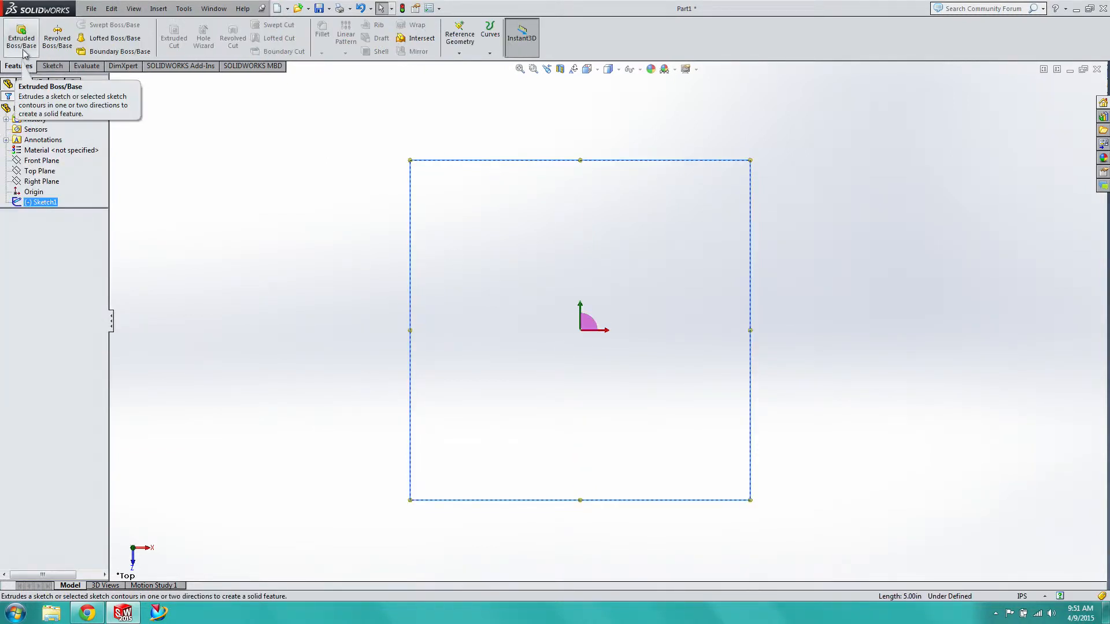
{"action": "left_click", "coordinate": [24, 53]}
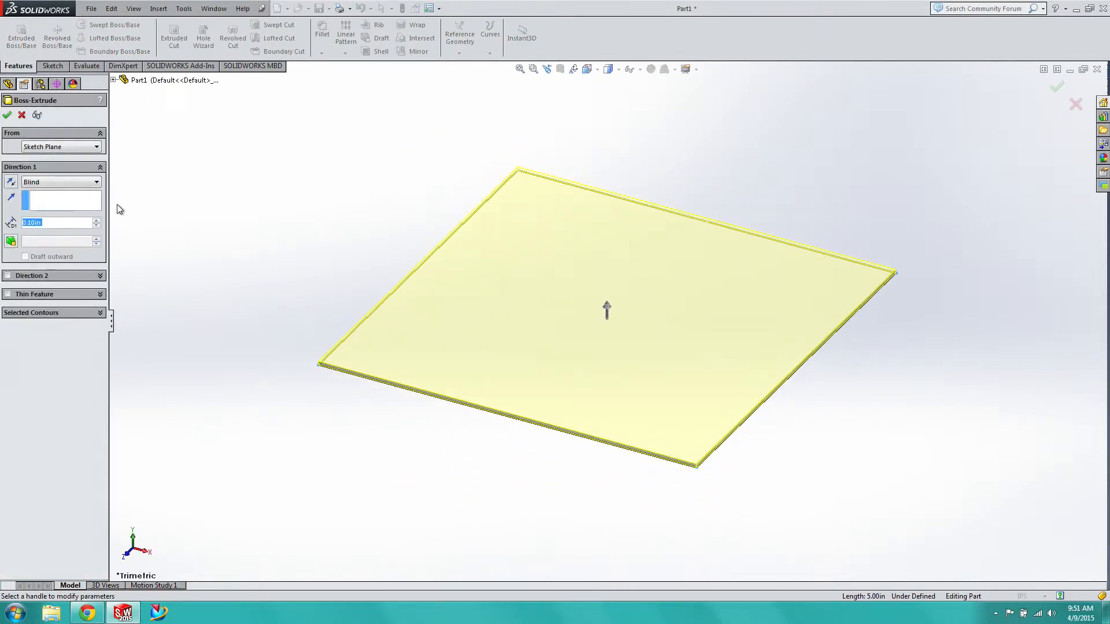
{"action": "type", "text": "1."}
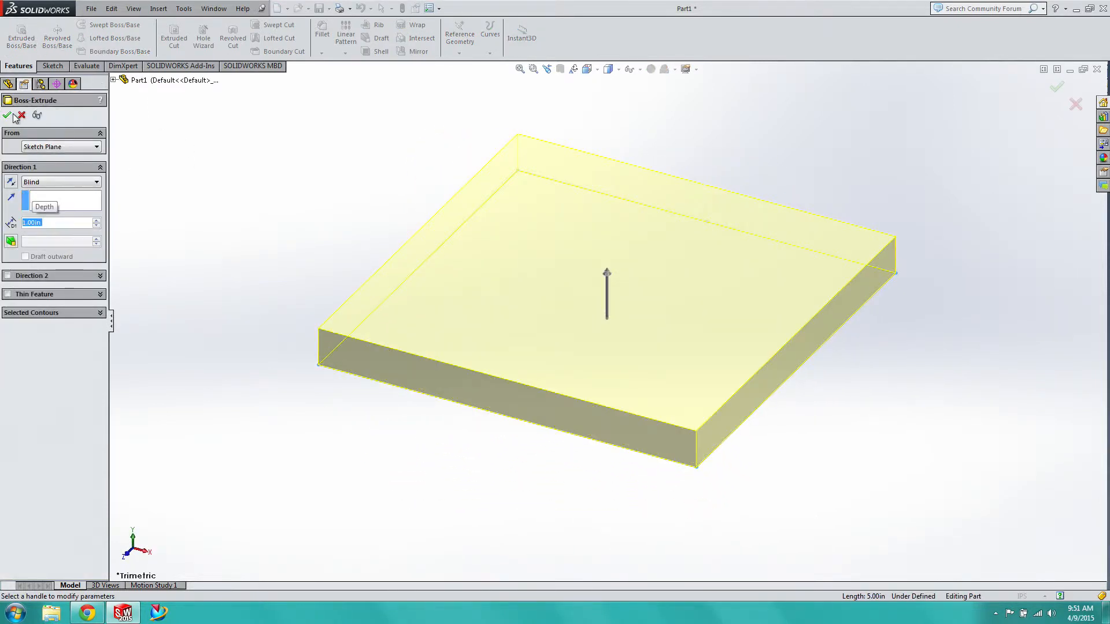
{"action": "key", "text": "Return"}
{"action": "left_click", "coordinate": [13, 114]}
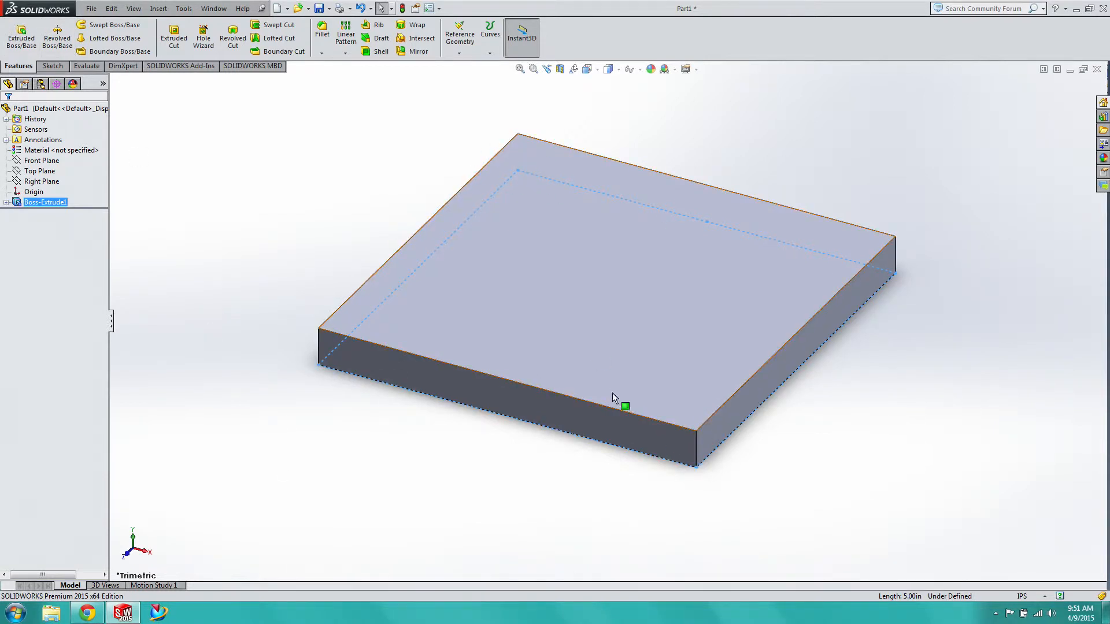
Start a Fillet and select the three visible vertical corner edges of the plate.
{"action": "left_click", "coordinate": [322, 29]}
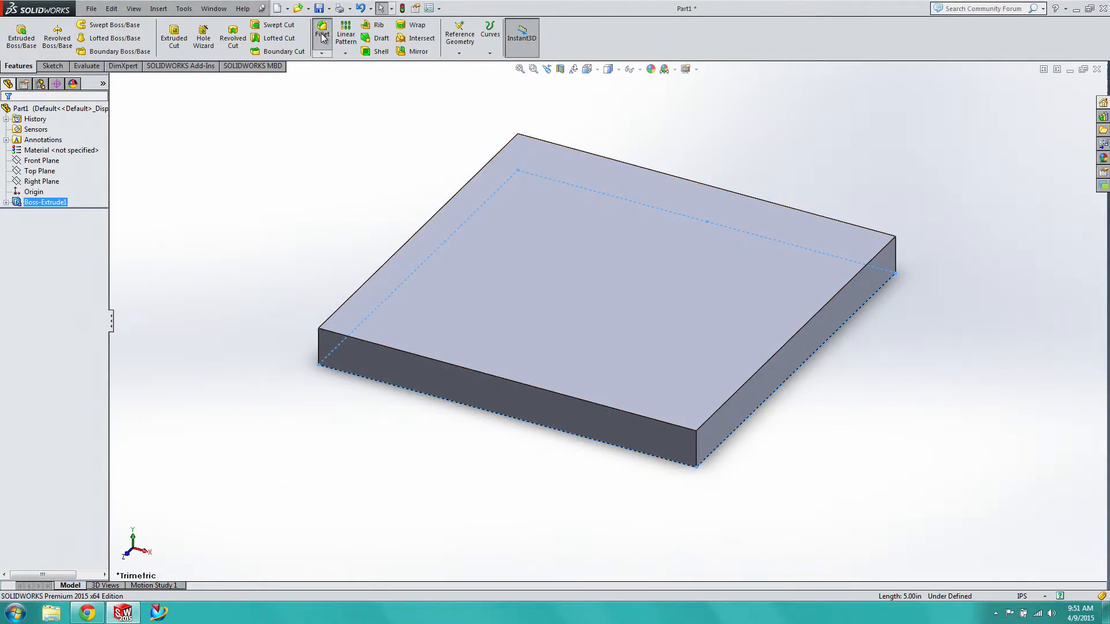
{"action": "left_click", "coordinate": [698, 443]}
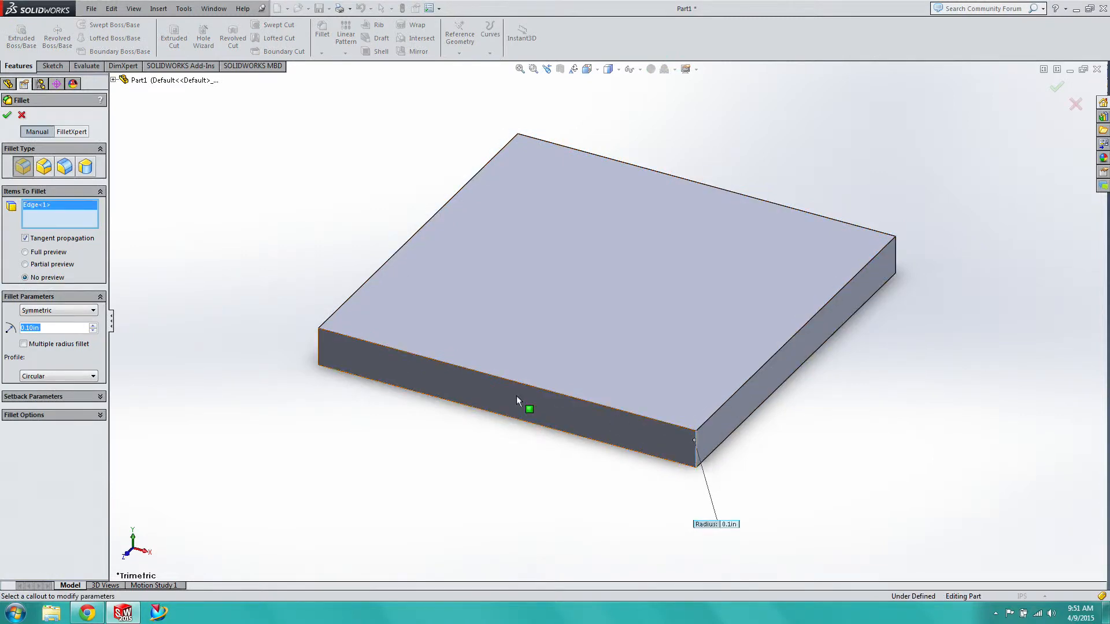
{"action": "left_click", "coordinate": [320, 350]}
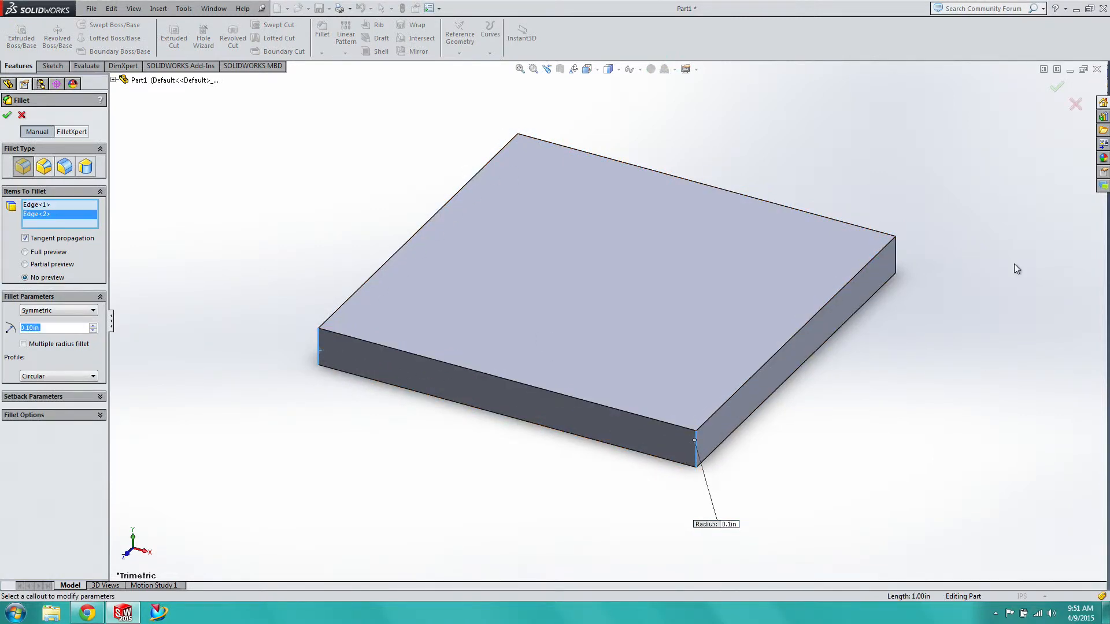
{"action": "left_click", "coordinate": [897, 258]}
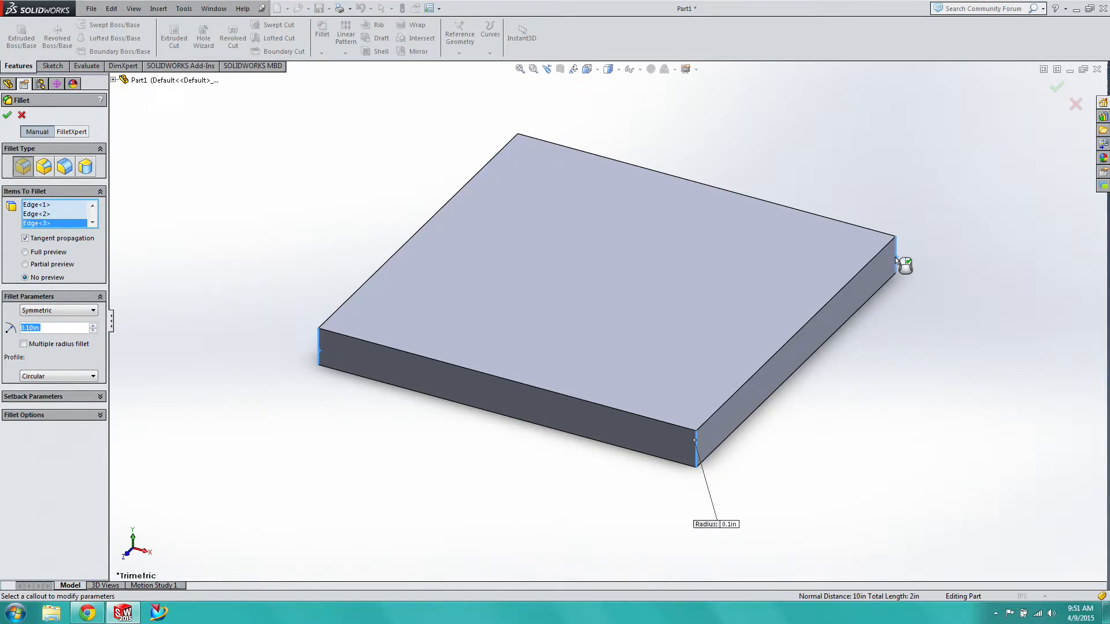
{"action": "type", "text": "A"}
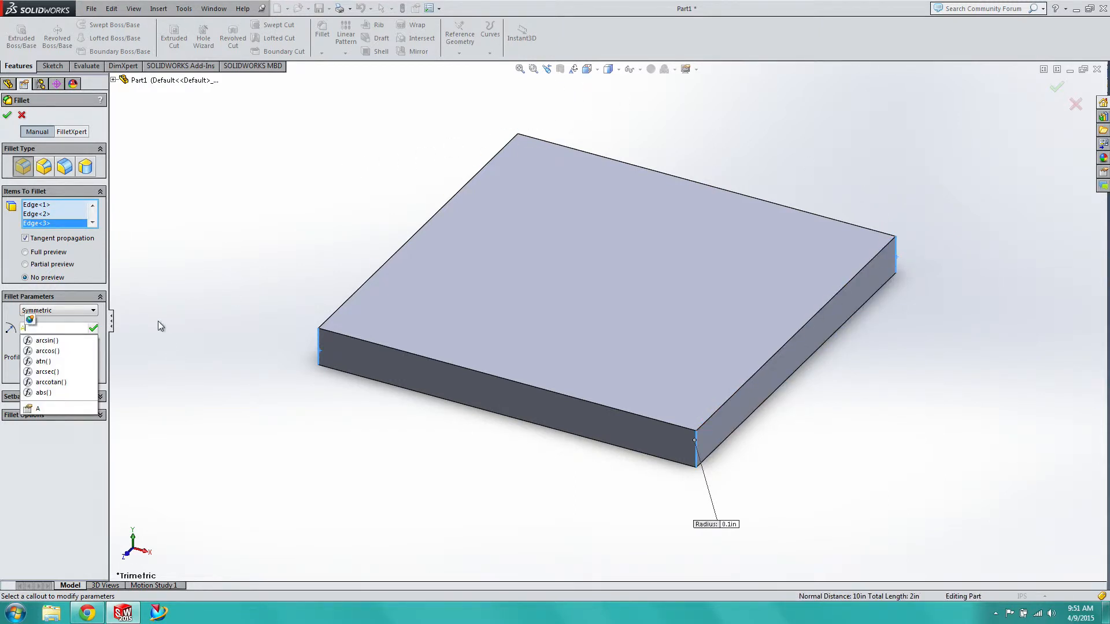
{"action": "key", "text": "Return"}
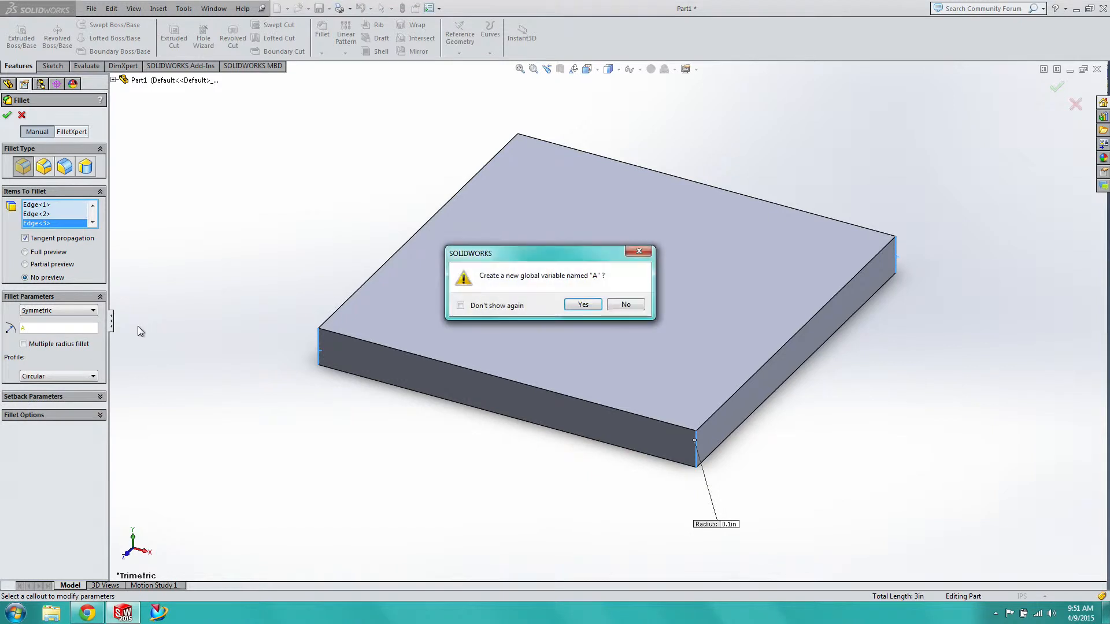
{"action": "left_click", "coordinate": [639, 251]}
{"action": "left_click", "coordinate": [93, 327]}
{"action": "key", "text": "BackSpace"}
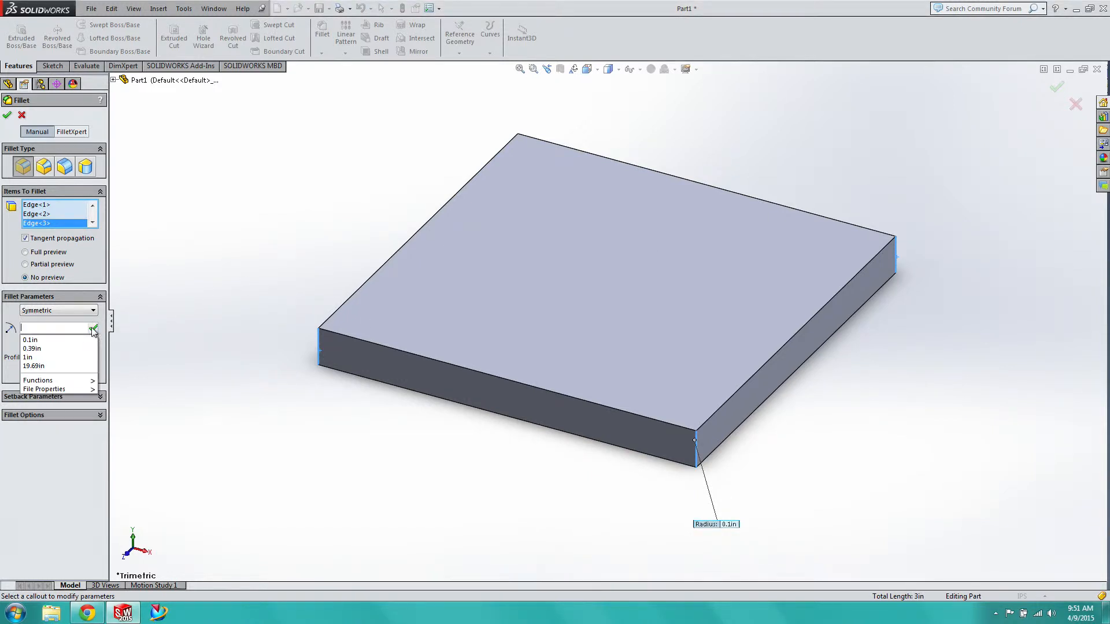
{"action": "left_click", "coordinate": [185, 293]}
Add the hidden fourth vertical corner edge to the fillet selection and round the corners with a 0.25 in radius.
{"action": "right_click", "coordinate": [232, 248]}
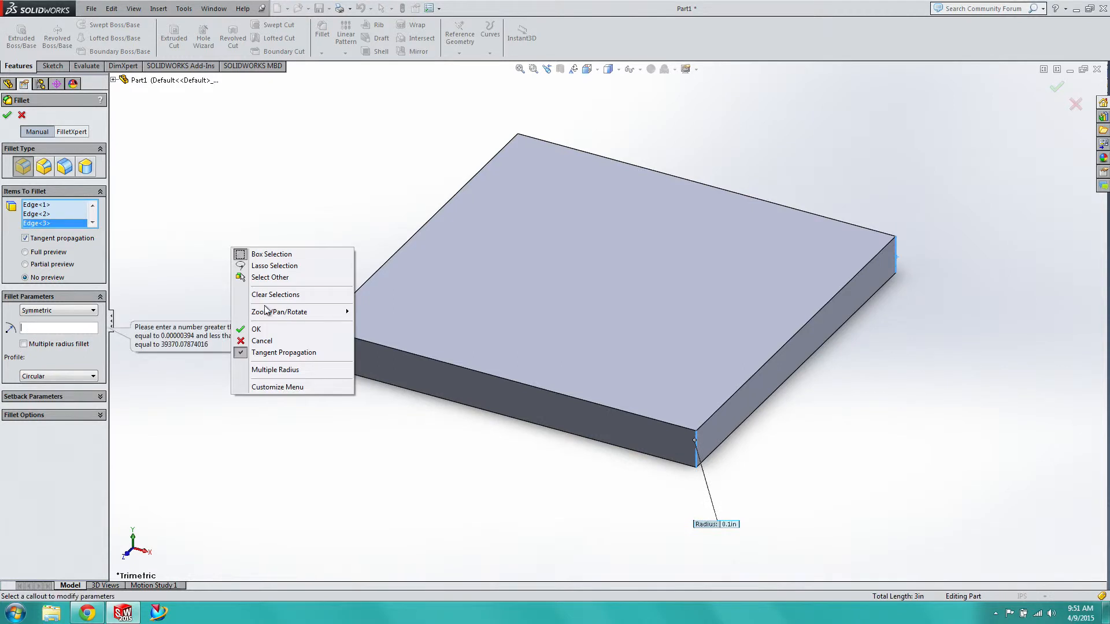
{"action": "mouse_move", "coordinate": [292, 313]}
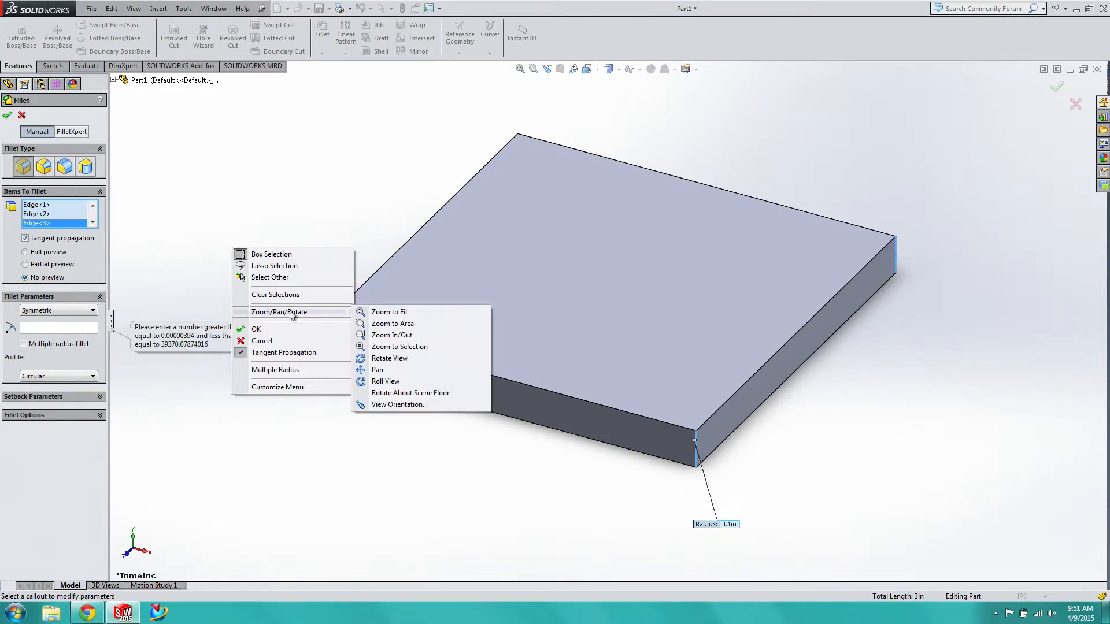
{"action": "left_click", "coordinate": [390, 358]}
{"action": "left_click_drag", "start_coordinate": [392, 238], "coordinate": [397, 548]}
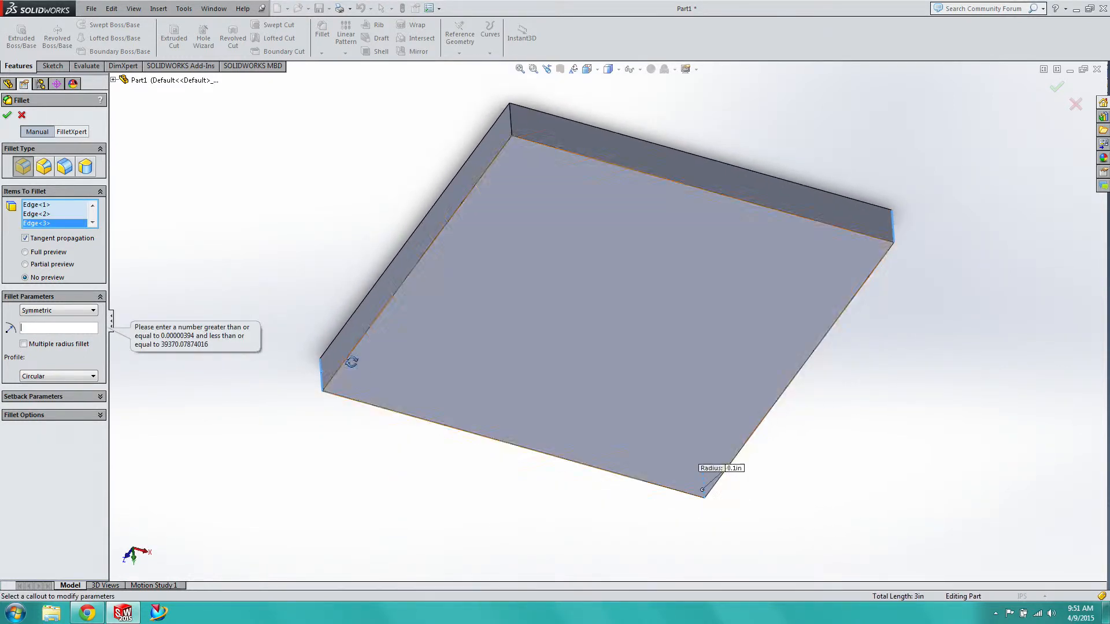
{"action": "right_click", "coordinate": [316, 266]}
{"action": "left_click", "coordinate": [345, 318]}
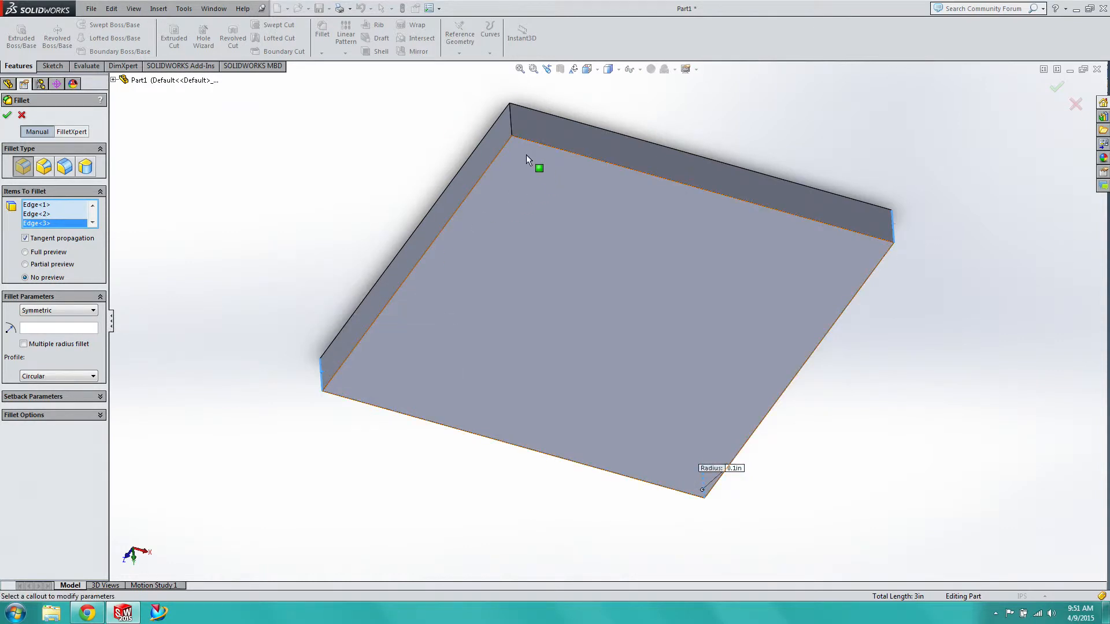
{"action": "left_click", "coordinate": [511, 133]}
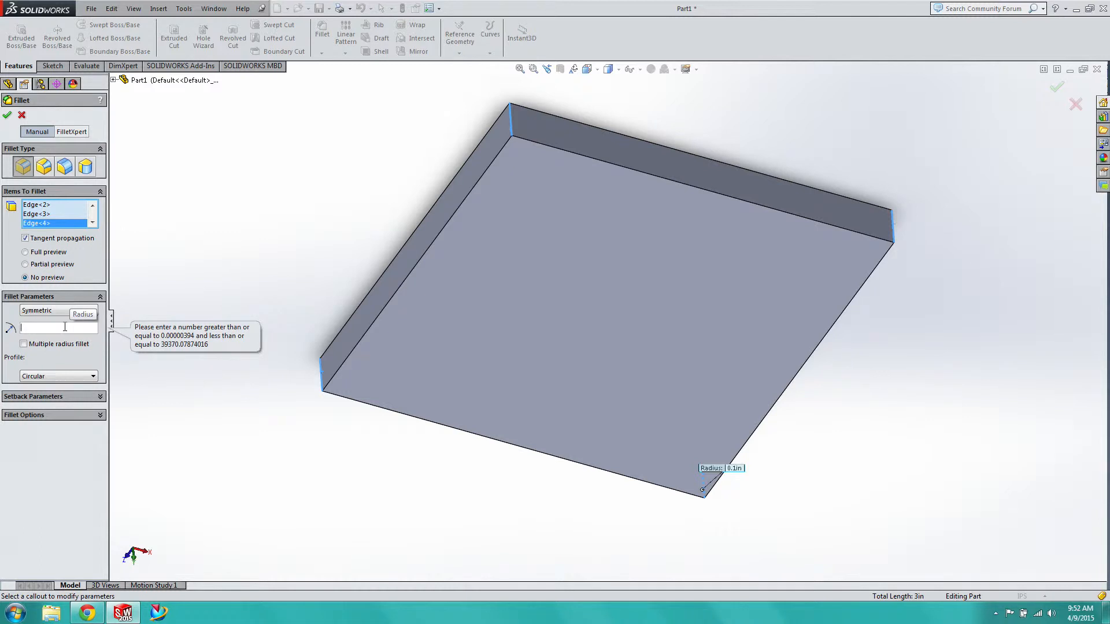
{"action": "type", "text": "0.25"}
{"action": "key", "text": "Return"}
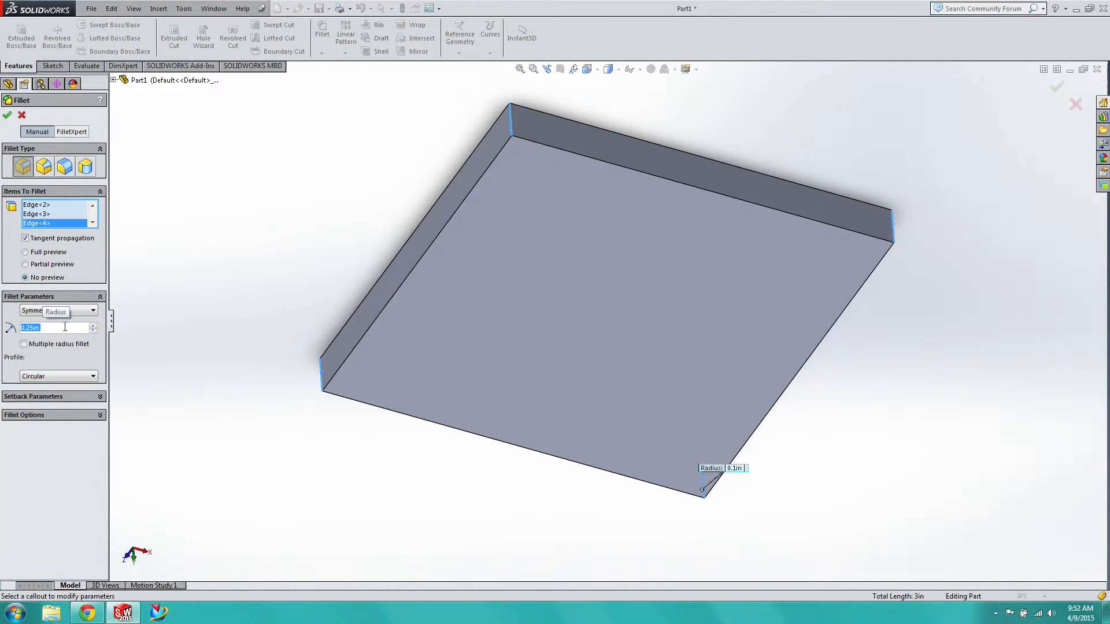
{"action": "left_click", "coordinate": [7, 115]}
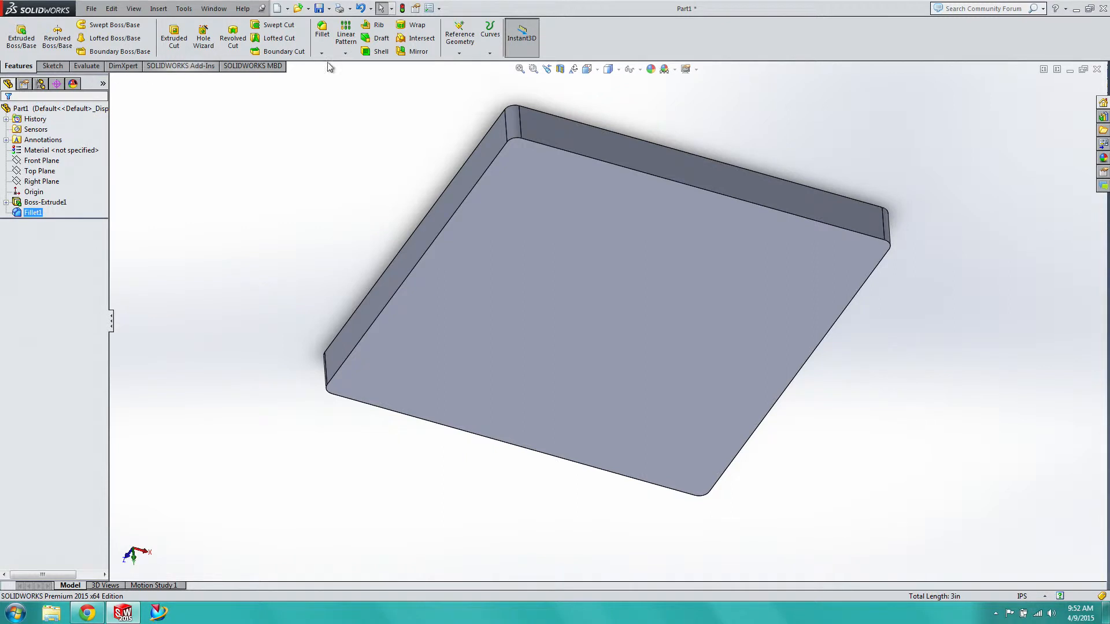
Start a centerline sketch on the top face of the plate, viewed from the top.
{"action": "left_click", "coordinate": [586, 72]}
{"action": "left_click", "coordinate": [642, 100]}
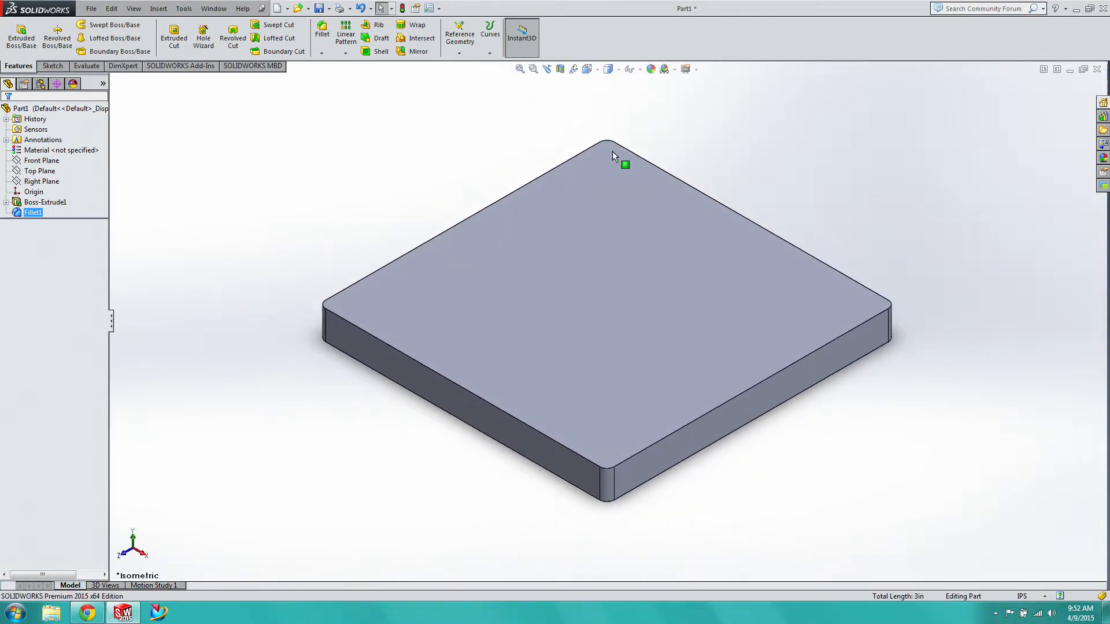
{"action": "left_click", "coordinate": [60, 67]}
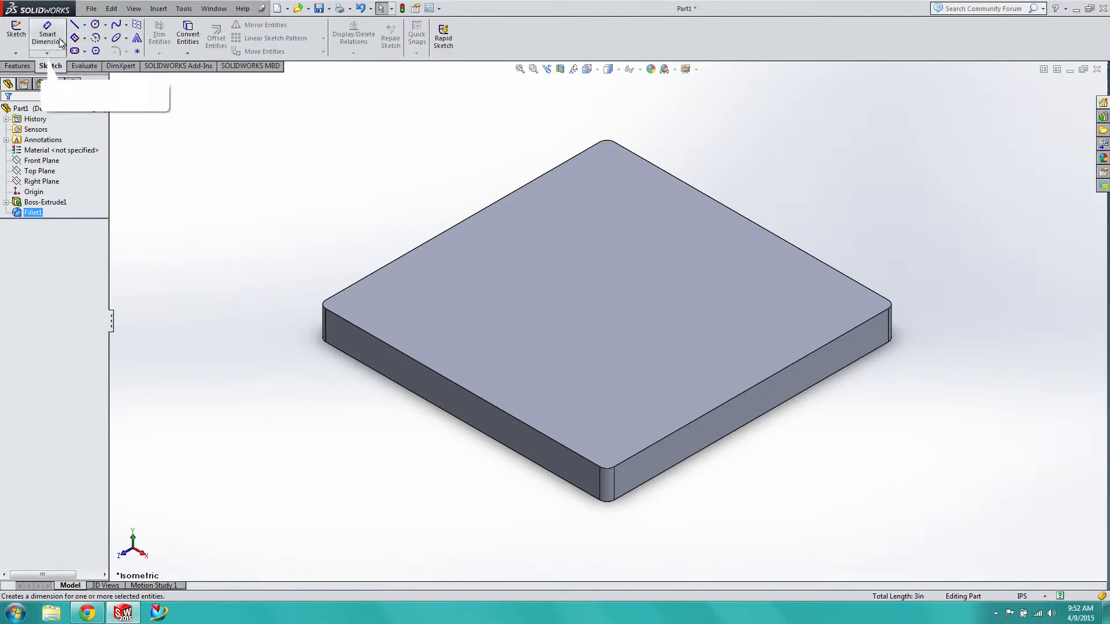
{"action": "left_click", "coordinate": [84, 25]}
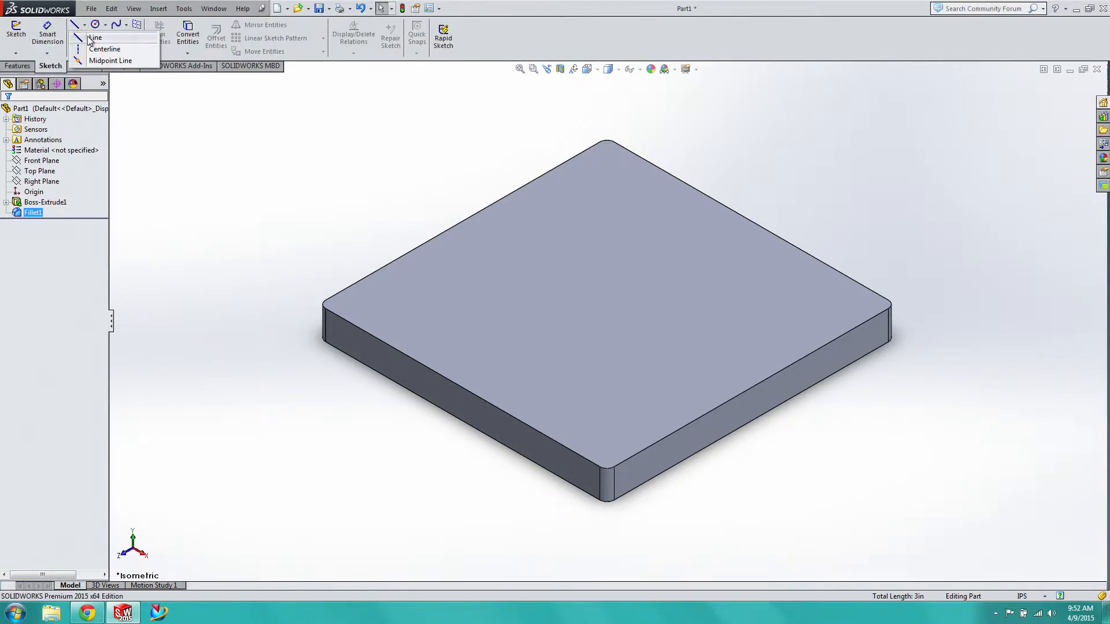
{"action": "left_click", "coordinate": [104, 48]}
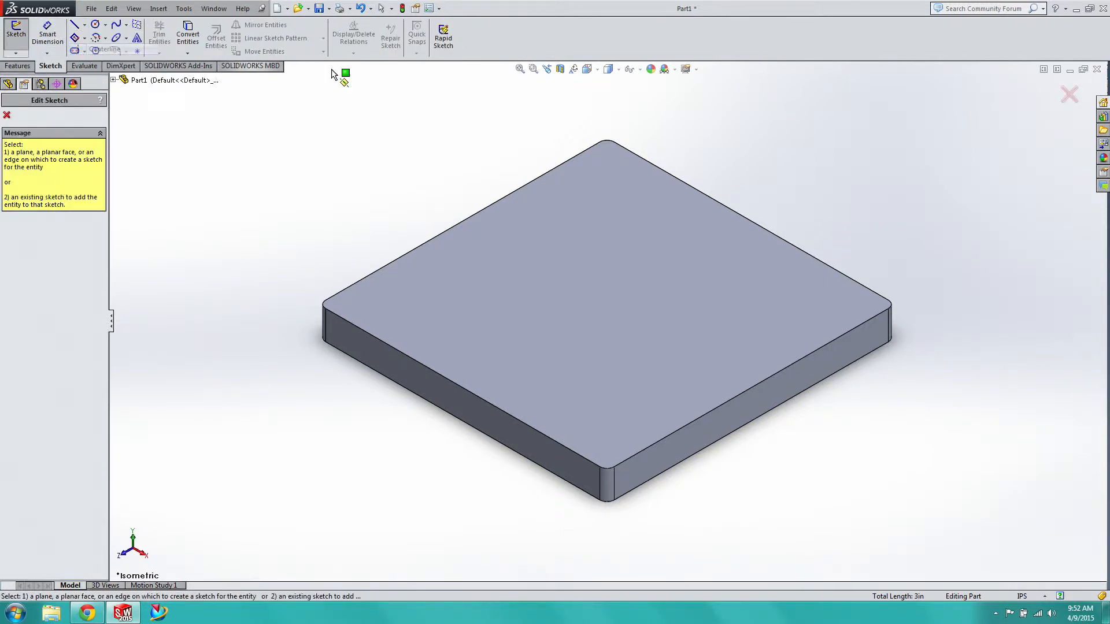
{"action": "left_click", "coordinate": [587, 69]}
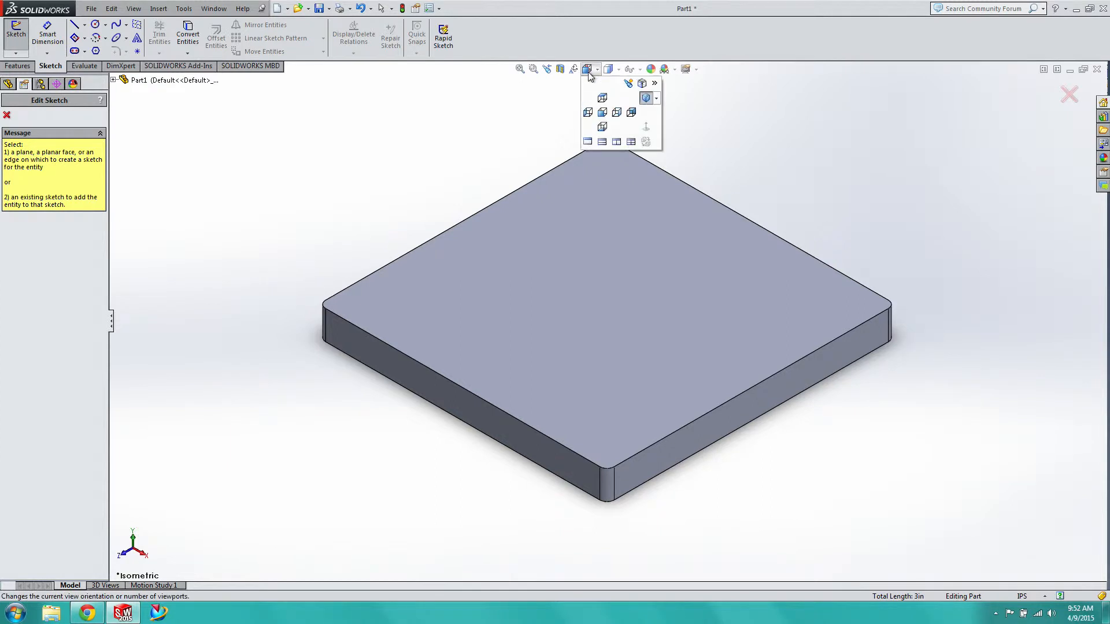
{"action": "left_click", "coordinate": [602, 100]}
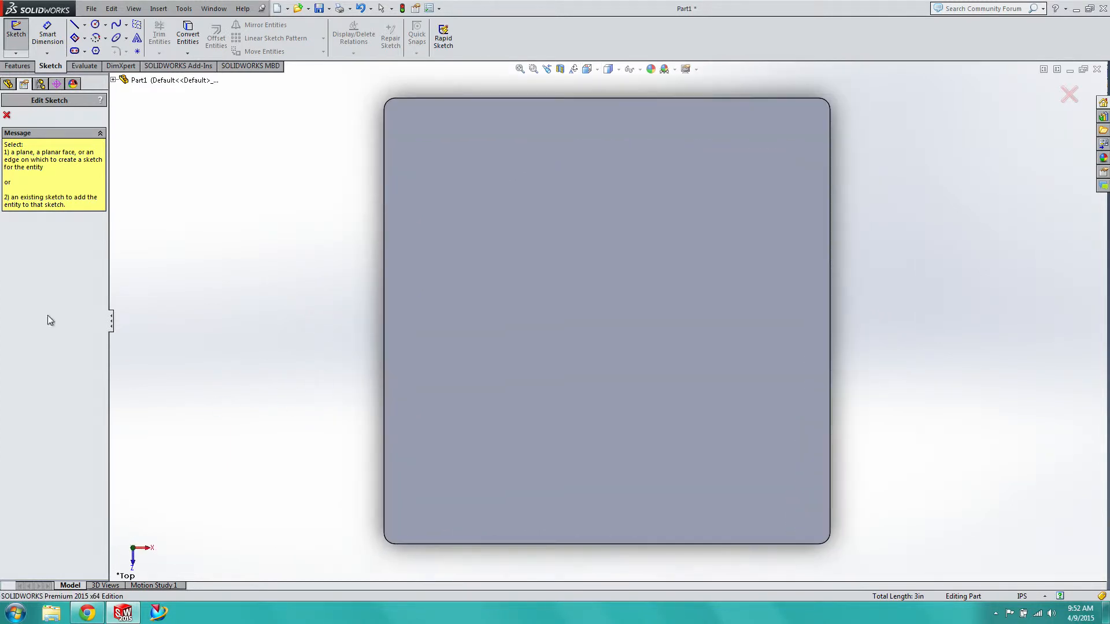
{"action": "left_click", "coordinate": [443, 422]}
Draw a horizontal construction line inward from the plate's left edge near the lower-left corner and set its length to 1 in.
{"action": "left_click", "coordinate": [384, 501]}
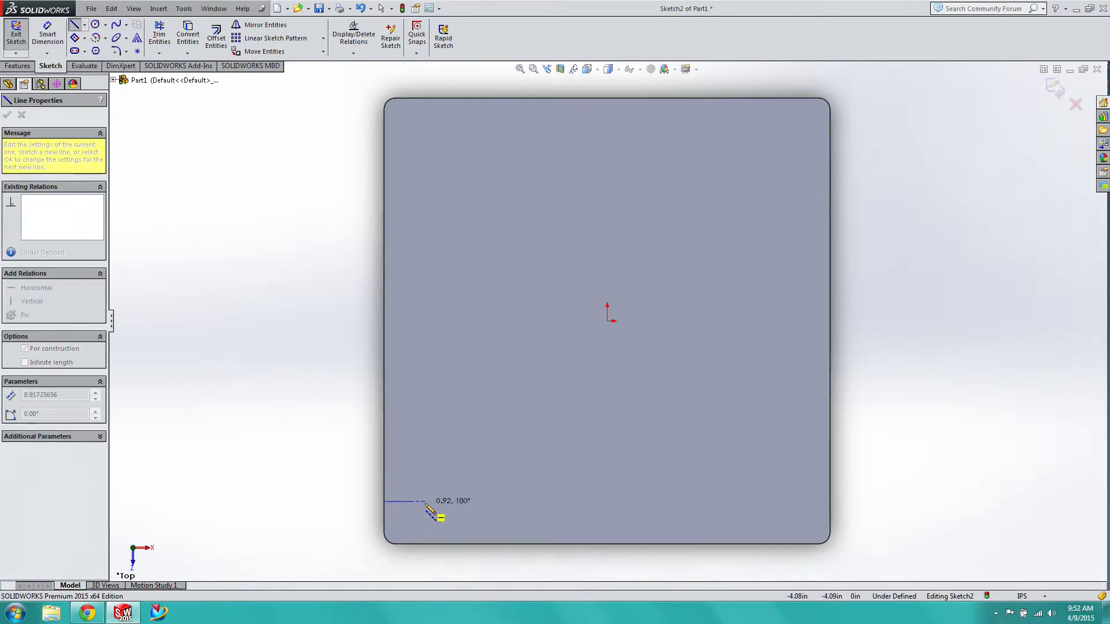
{"action": "left_click", "coordinate": [426, 502]}
{"action": "type", "text": "1"}
{"action": "key", "text": "Return"}
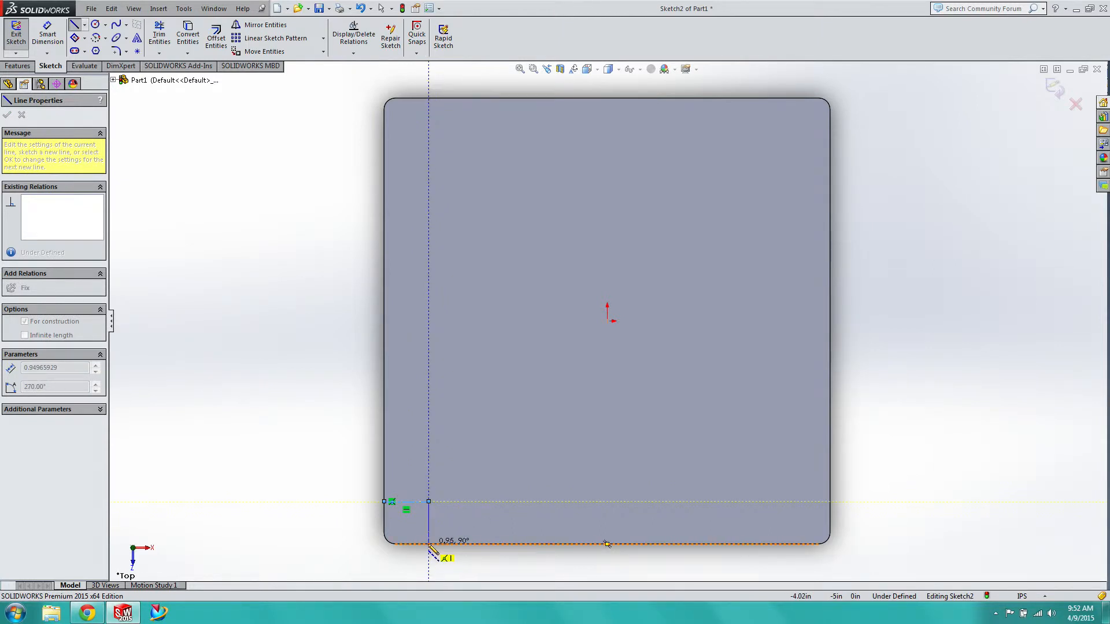
{"action": "key", "text": "Escape"}
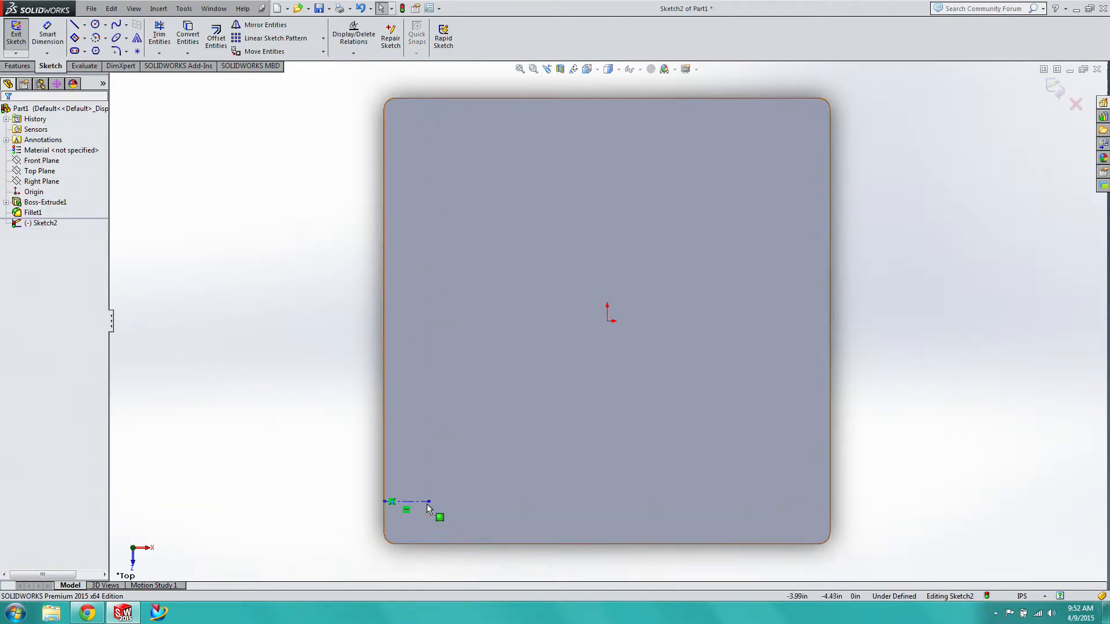
Draw a vertical construction line from the plate's lower edge through the horizontal line's inner endpoint and set its length to 1 in.
{"action": "left_click", "coordinate": [85, 25]}
{"action": "left_click", "coordinate": [98, 49]}
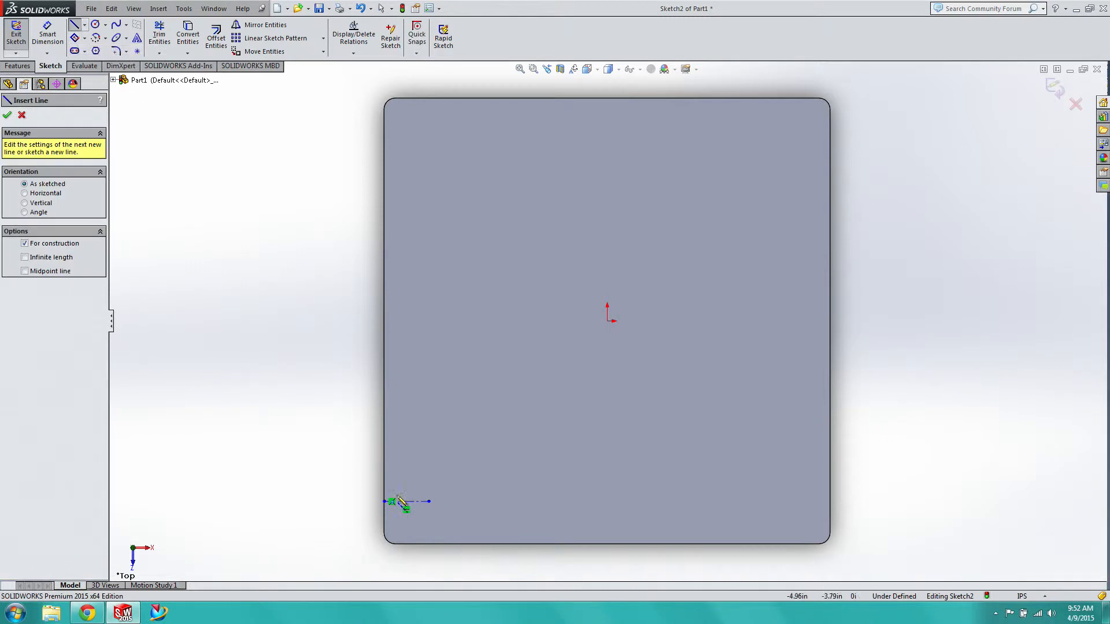
{"action": "left_click", "coordinate": [428, 544]}
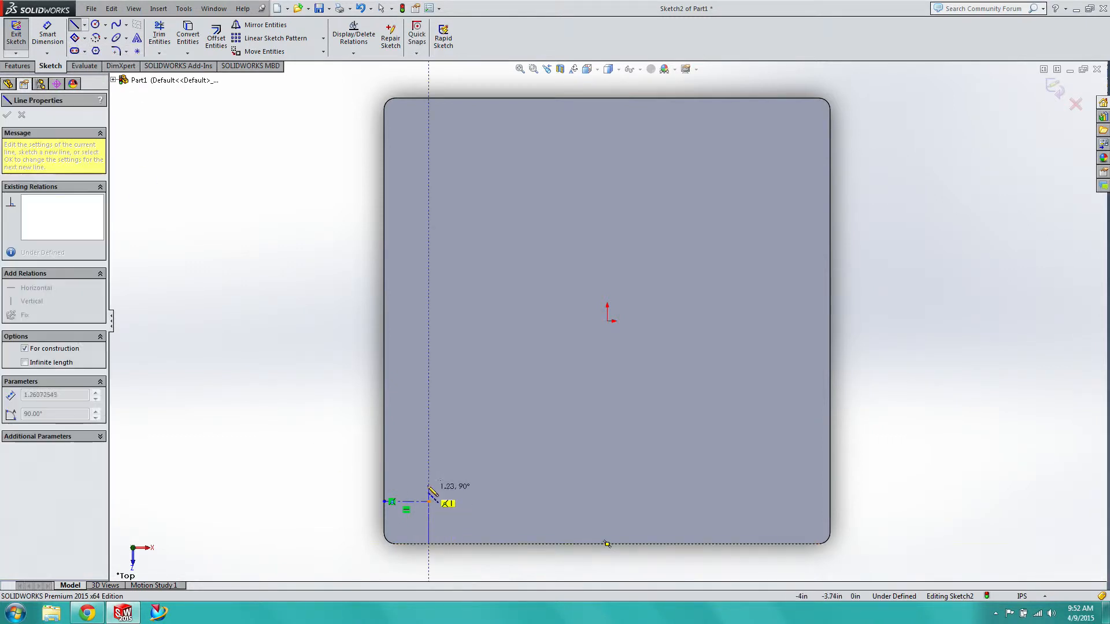
{"action": "left_click", "coordinate": [428, 485]}
{"action": "double_click", "coordinate": [429, 485]}
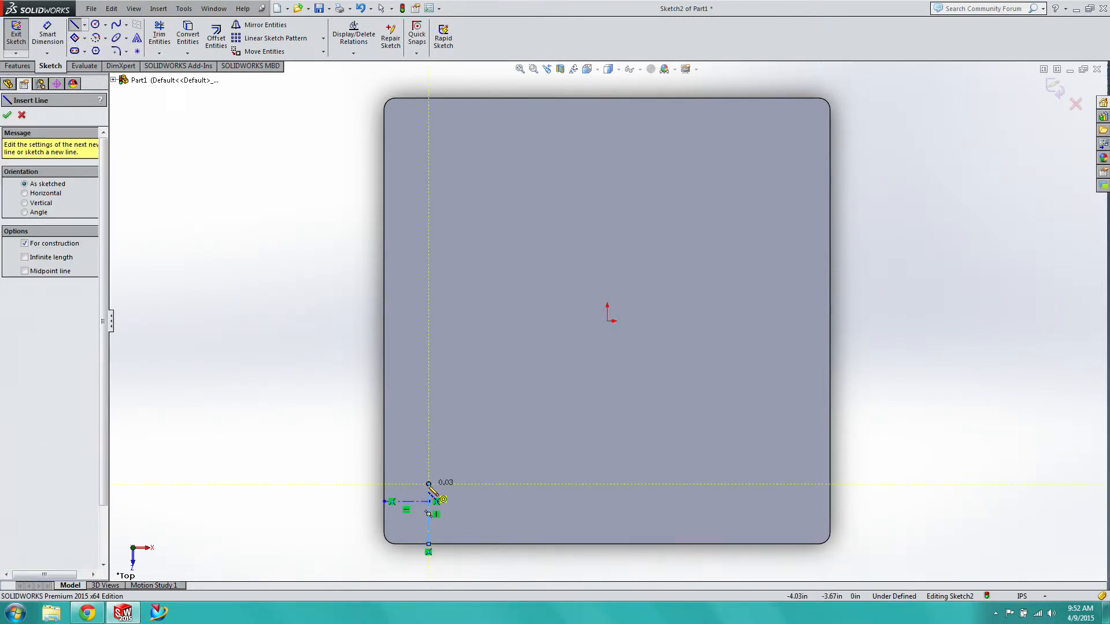
{"action": "key", "text": "Escape"}
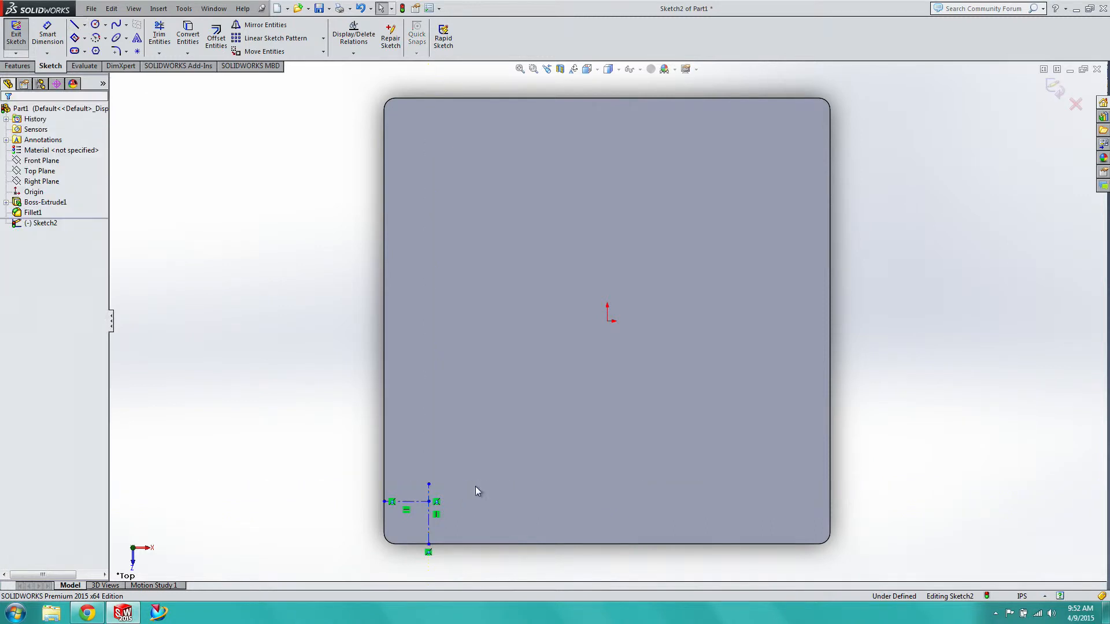
{"action": "left_click", "coordinate": [428, 492]}
{"action": "type", "text": "1"}
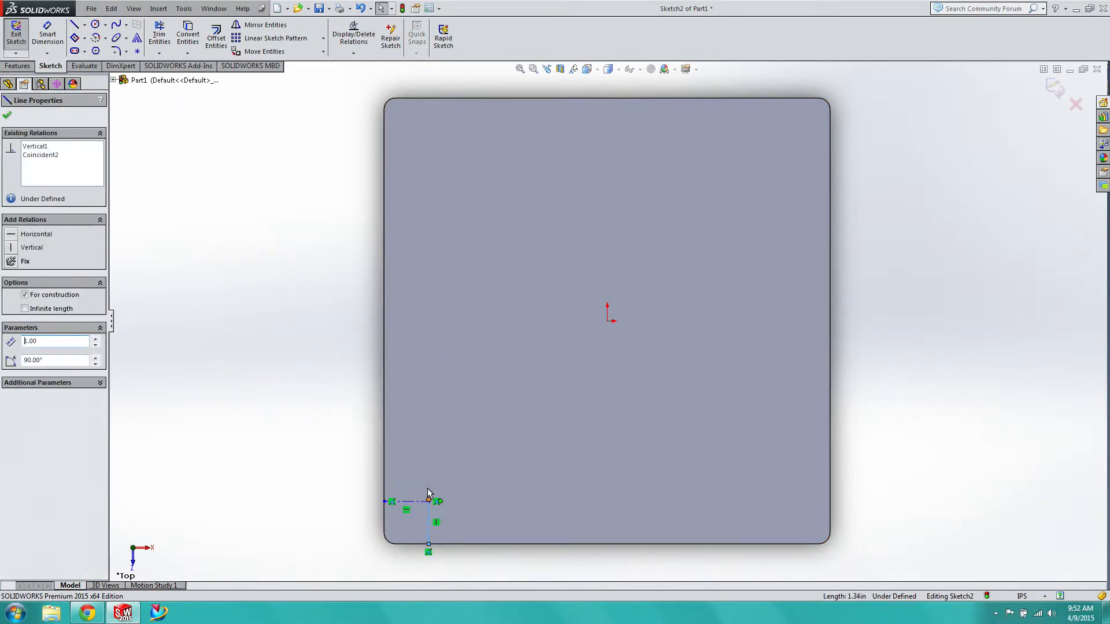
Delete the horizontal construction line, keeping the vertical one.
{"action": "scroll", "coordinate": [449, 518], "scroll_direction": "down", "scroll_amount": 3}
{"action": "scroll", "coordinate": [449, 517], "scroll_direction": "up", "scroll_amount": 2}
{"action": "scroll", "coordinate": [512, 423], "scroll_direction": "down", "scroll_amount": 4}
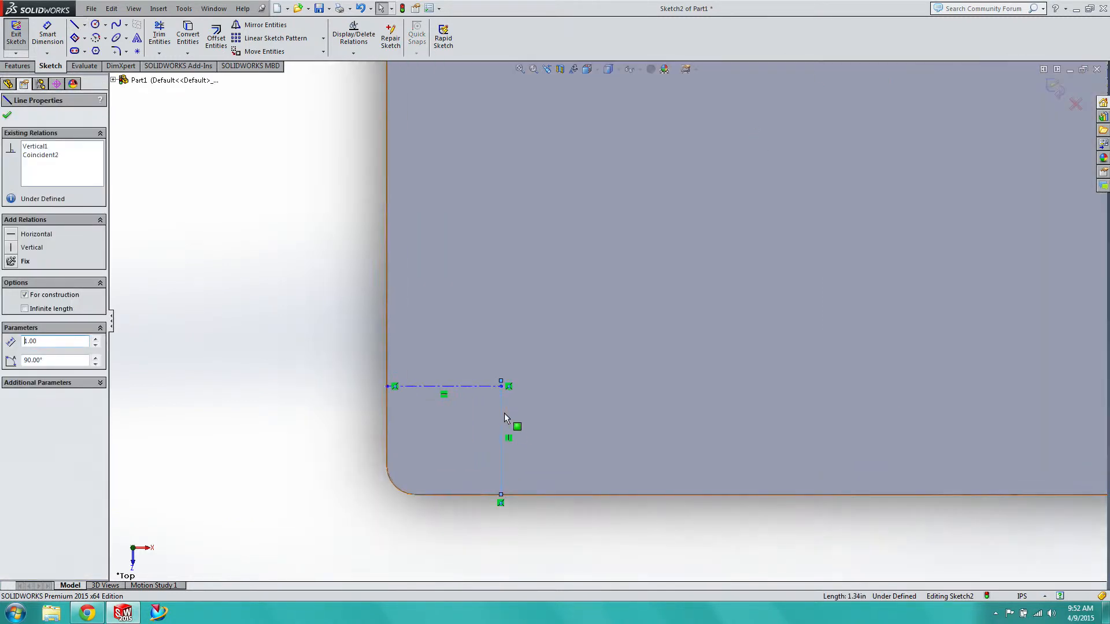
{"action": "left_click", "coordinate": [487, 386]}
{"action": "key", "text": "Delete"}
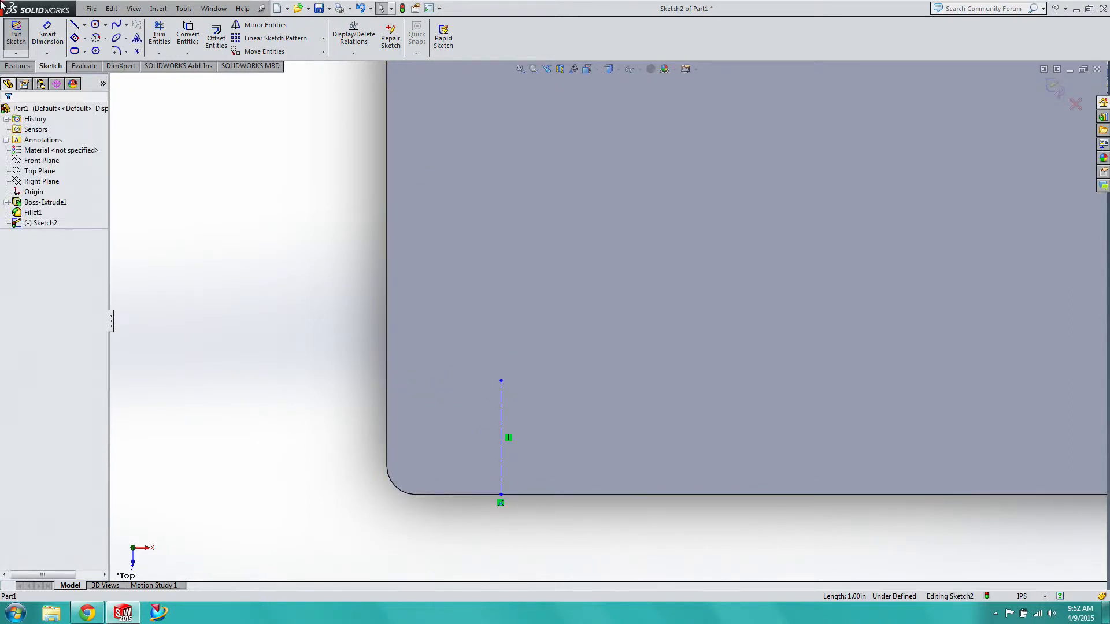
Sketch a circle centred on the upper end of the vertical construction line with a radius of 0.25 in.
{"action": "left_click", "coordinate": [95, 24]}
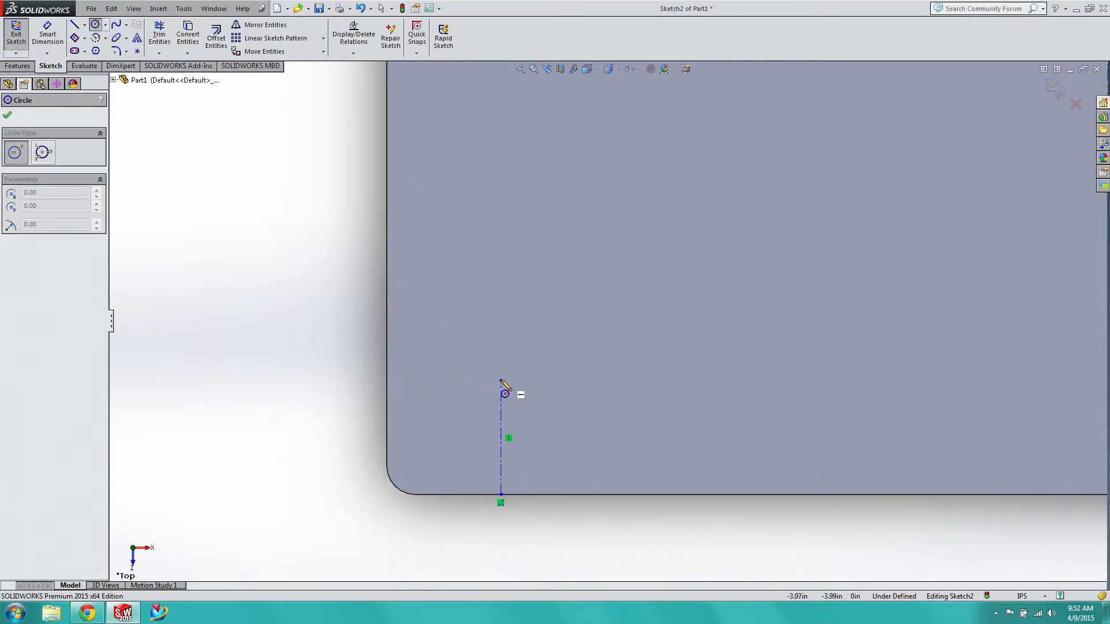
{"action": "left_click_drag", "start_coordinate": [501, 381], "coordinate": [569, 383]}
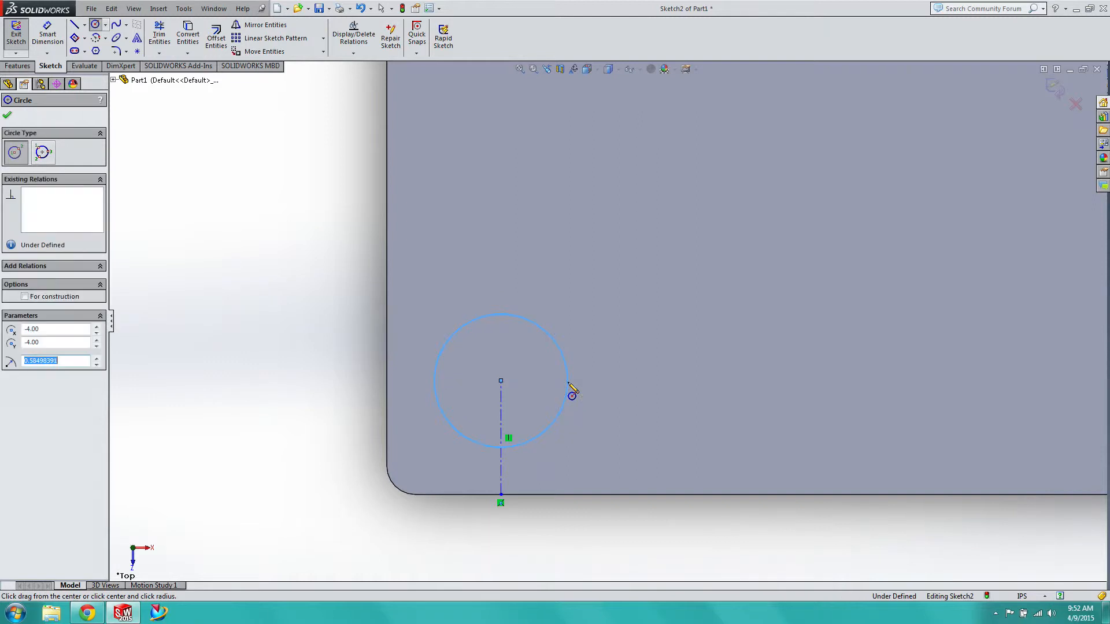
{"action": "type", "text": "0.25"}
{"action": "key", "text": "Escape"}
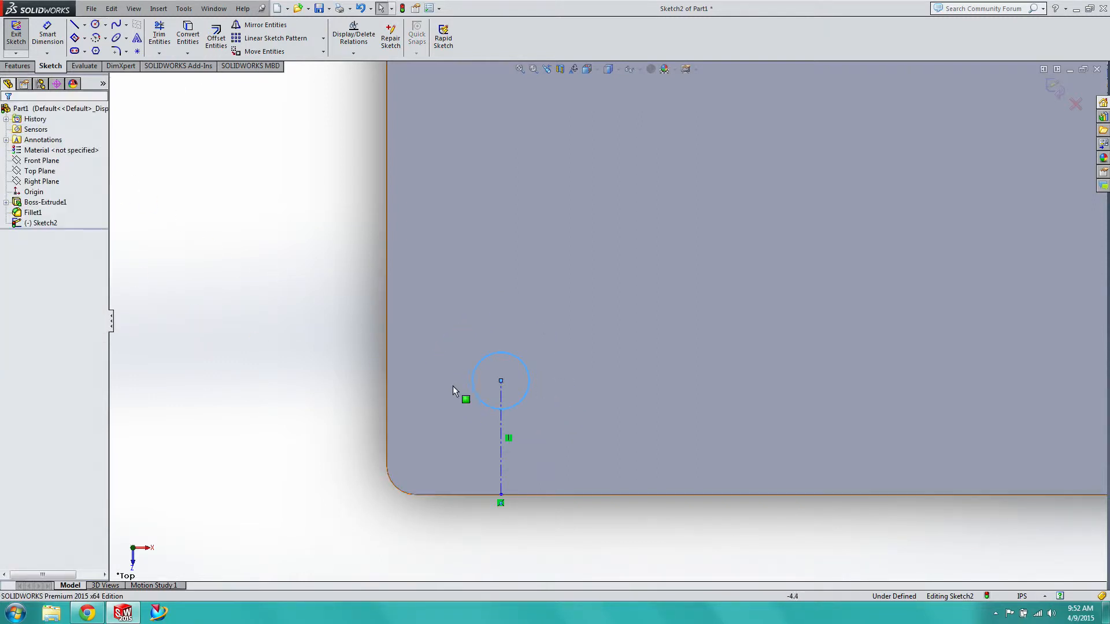
Exit the sketch and cut the circle into the plate as a blind Extruded Cut 1 in deep.
{"action": "left_click", "coordinate": [504, 415]}
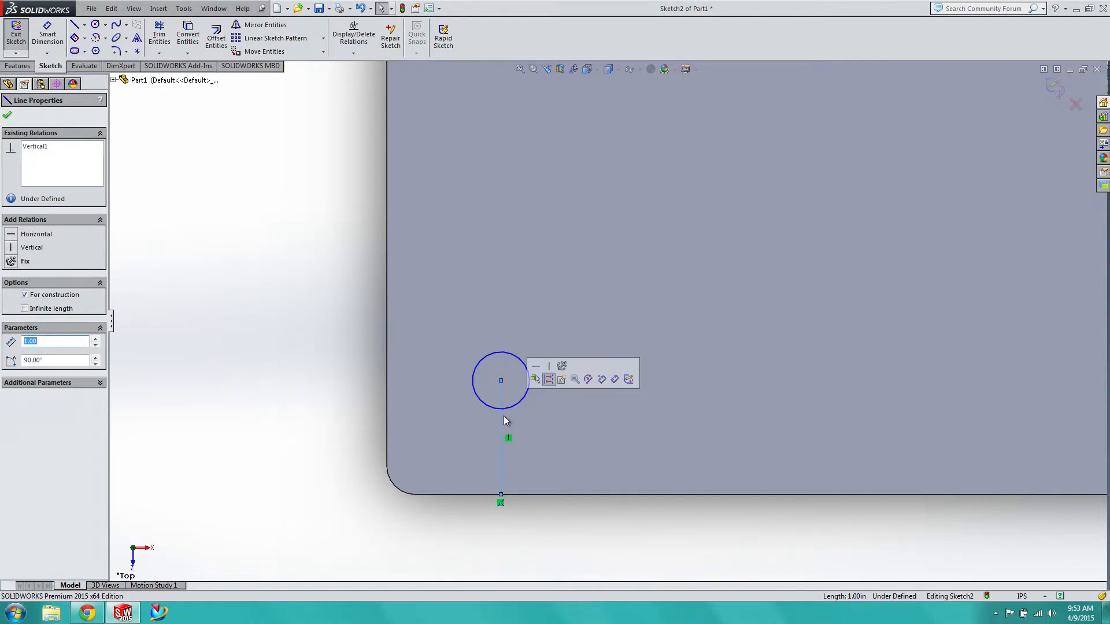
{"action": "key", "text": "Escape"}
{"action": "left_click", "coordinate": [17, 35]}
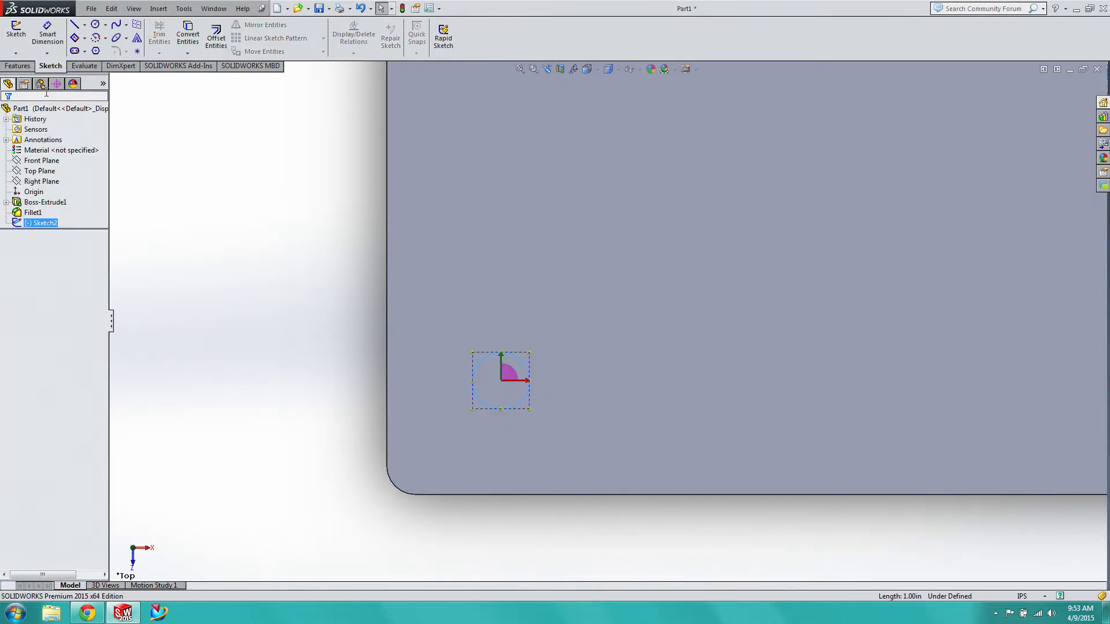
{"action": "left_click", "coordinate": [13, 67]}
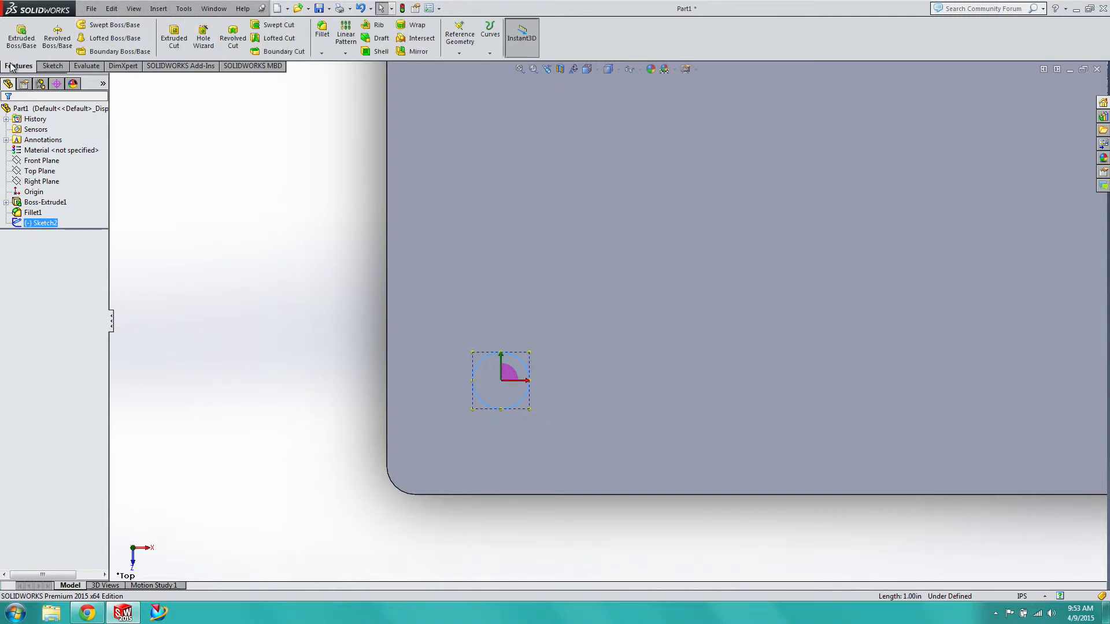
{"action": "left_click", "coordinate": [175, 47]}
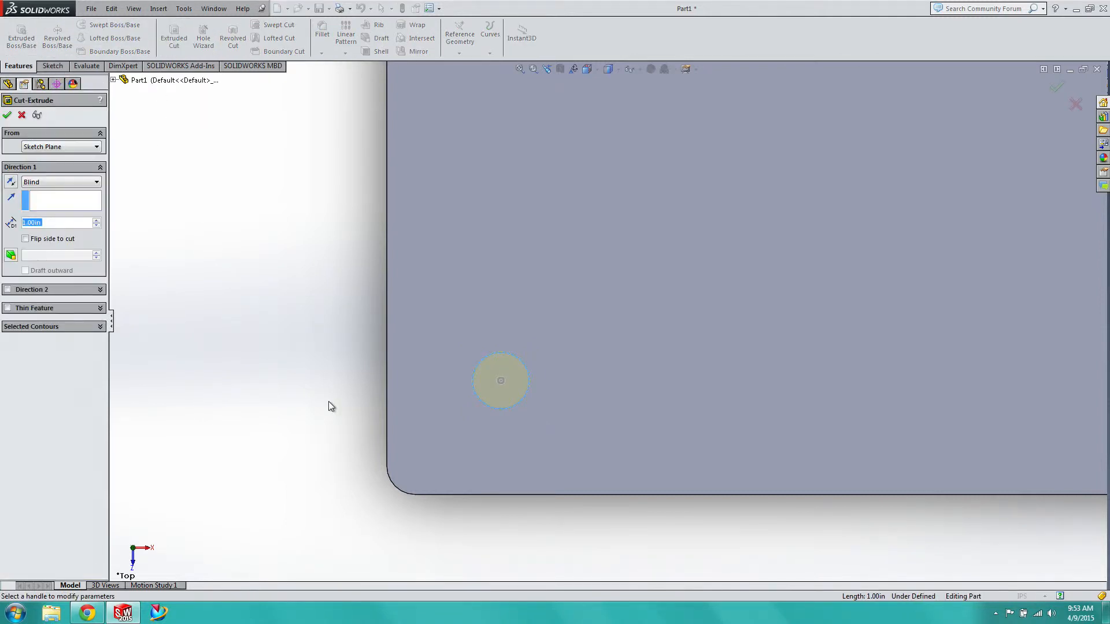
{"action": "left_click", "coordinate": [7, 116]}
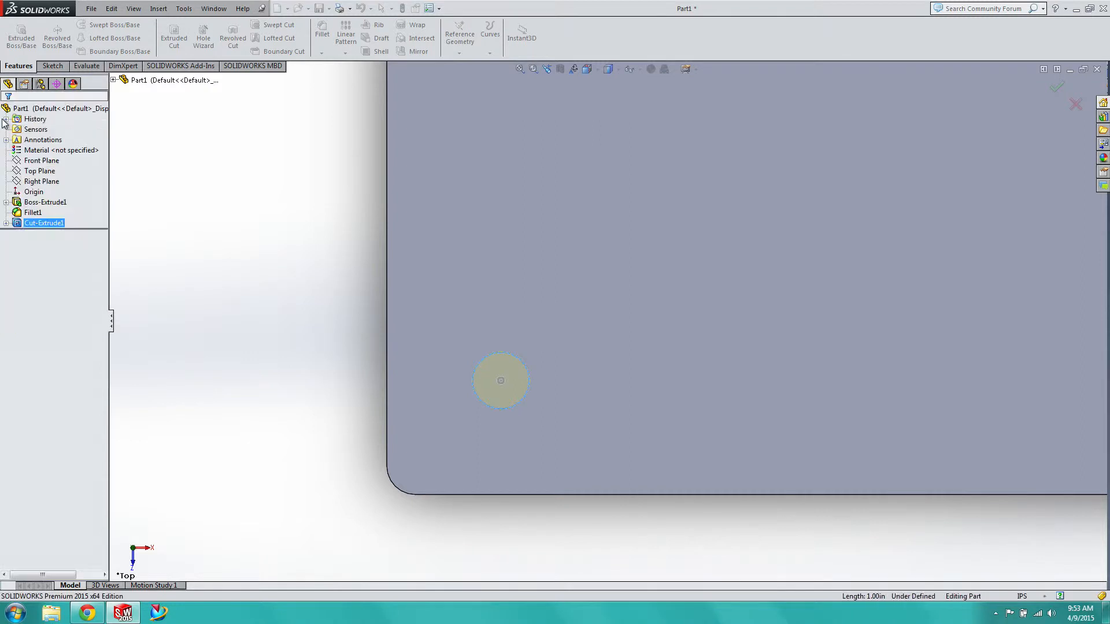
Select the inner wall of the new corner hole and start a Linear Pattern of its cut.
{"action": "right_click", "coordinate": [287, 246]}
{"action": "mouse_move", "coordinate": [318, 301]}
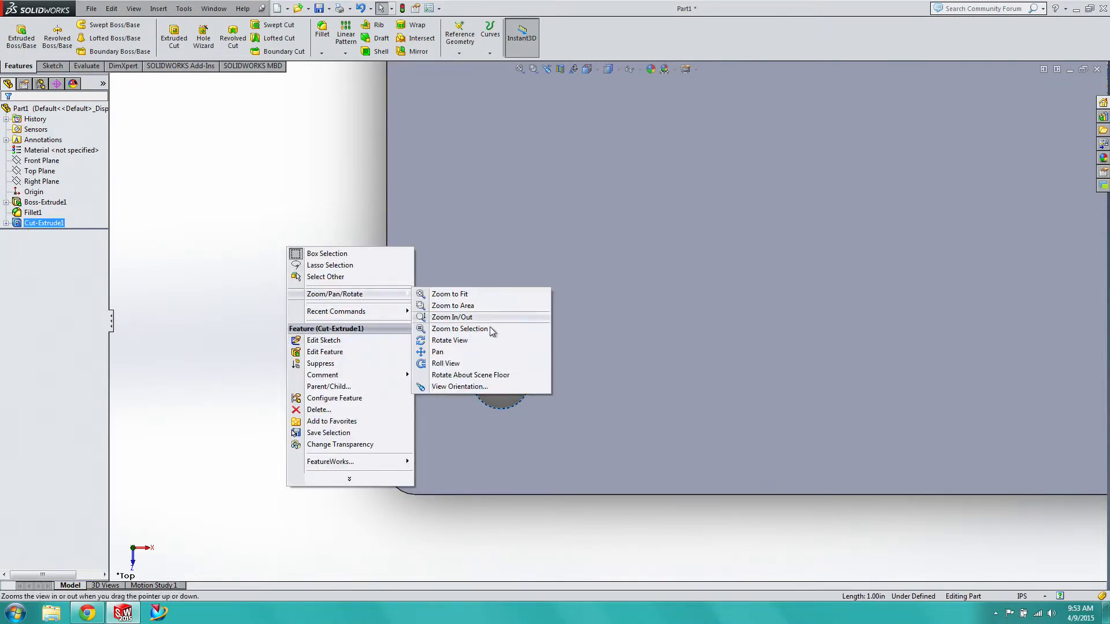
{"action": "left_click", "coordinate": [449, 339]}
{"action": "left_click_drag", "start_coordinate": [446, 339], "coordinate": [286, 270]}
{"action": "right_click", "coordinate": [286, 270]}
{"action": "left_click", "coordinate": [315, 342]}
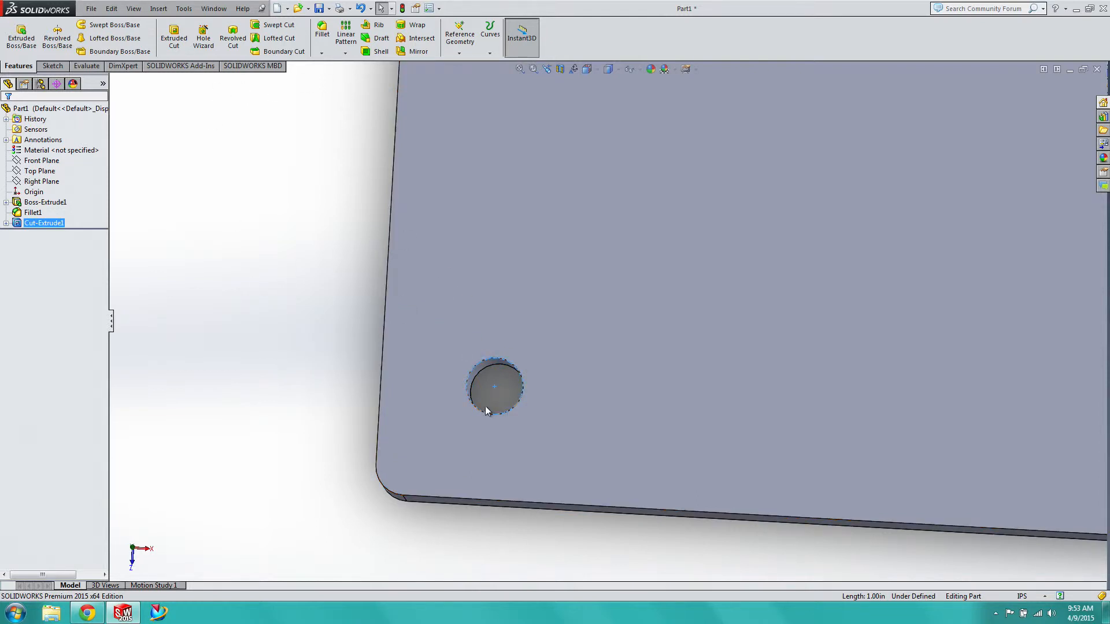
{"action": "left_click", "coordinate": [475, 375]}
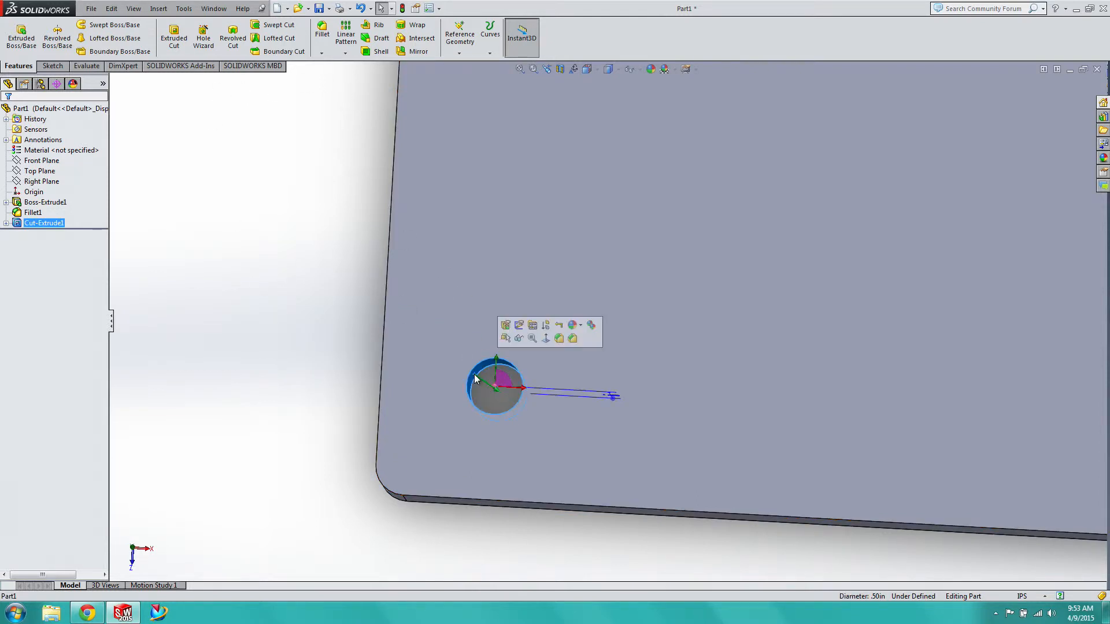
{"action": "left_click", "coordinate": [346, 47]}
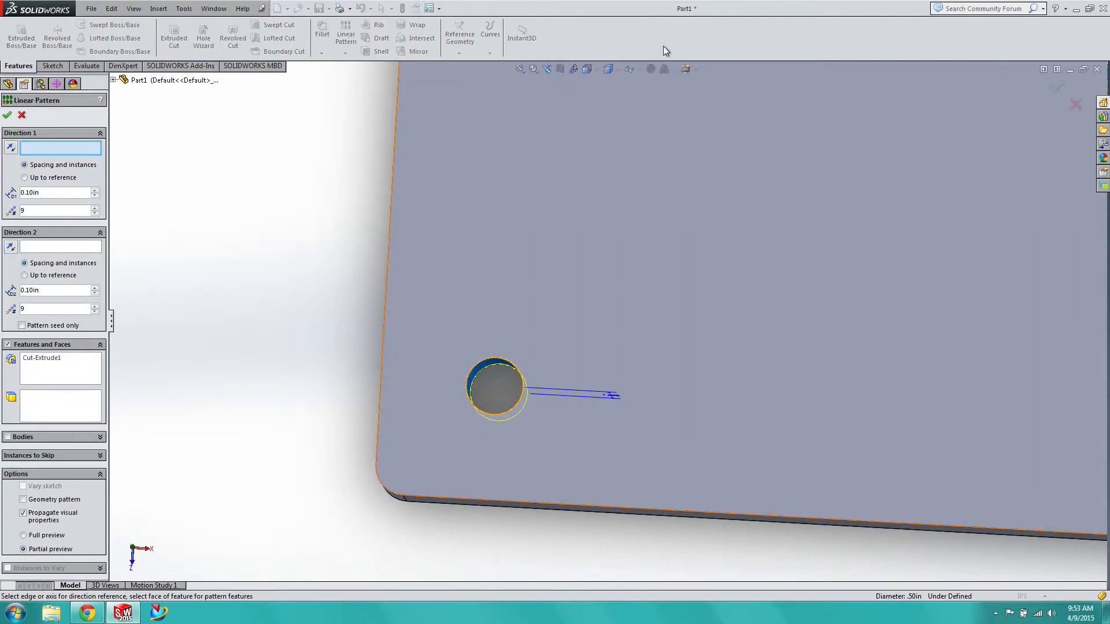
Choose the plate's long back-left top edge beside the hole as Direction 1 of the linear pattern.
{"action": "left_click", "coordinate": [607, 68]}
{"action": "left_click", "coordinate": [587, 69]}
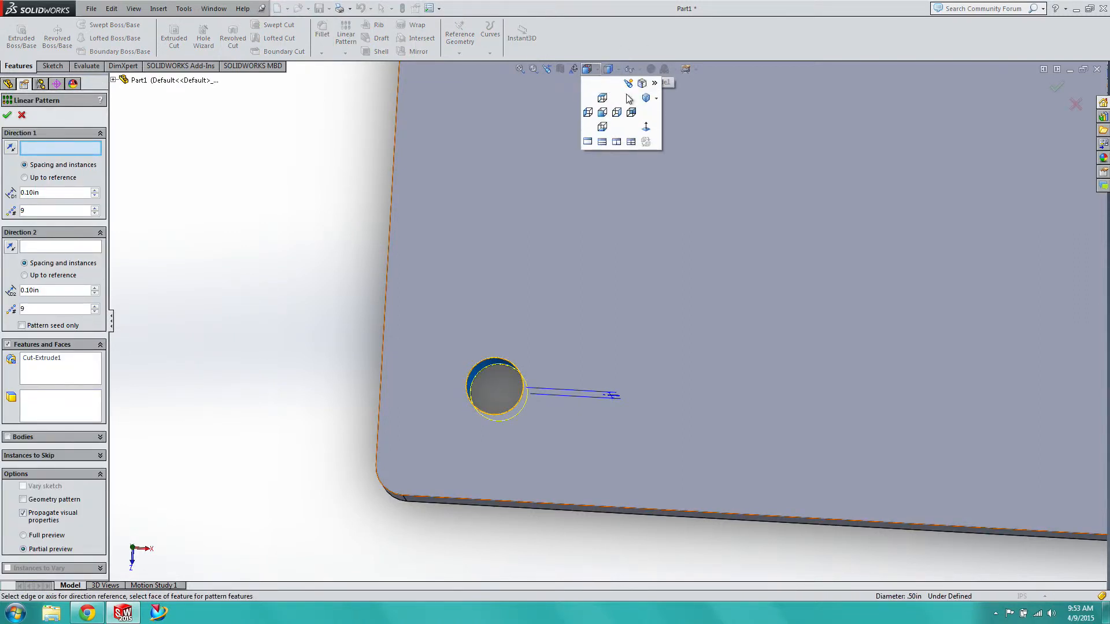
{"action": "left_click", "coordinate": [647, 98]}
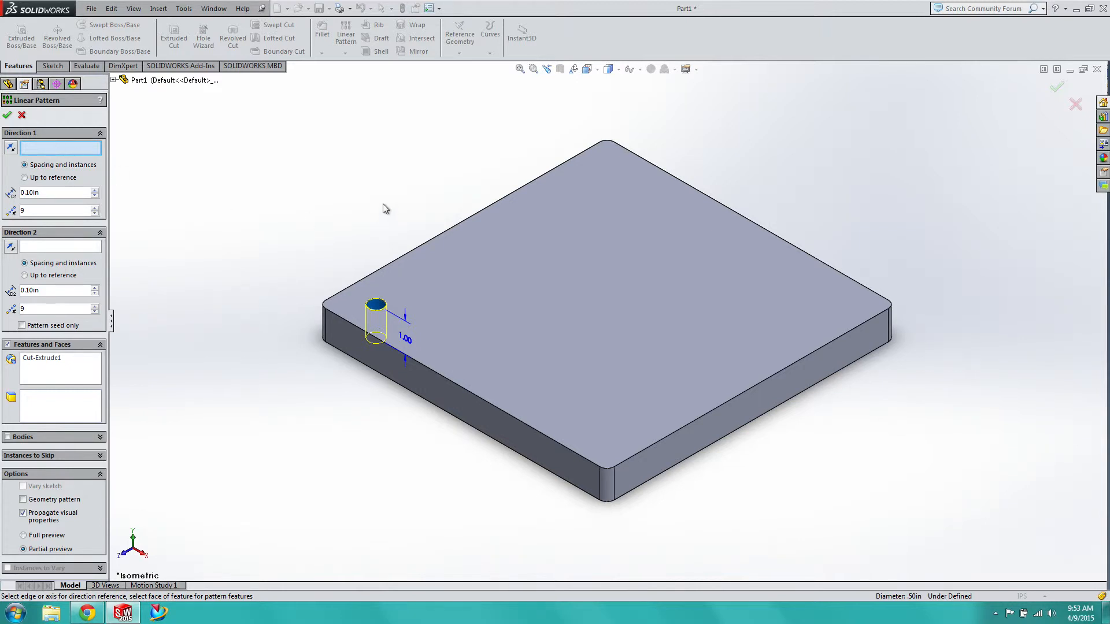
{"action": "left_click", "coordinate": [416, 254]}
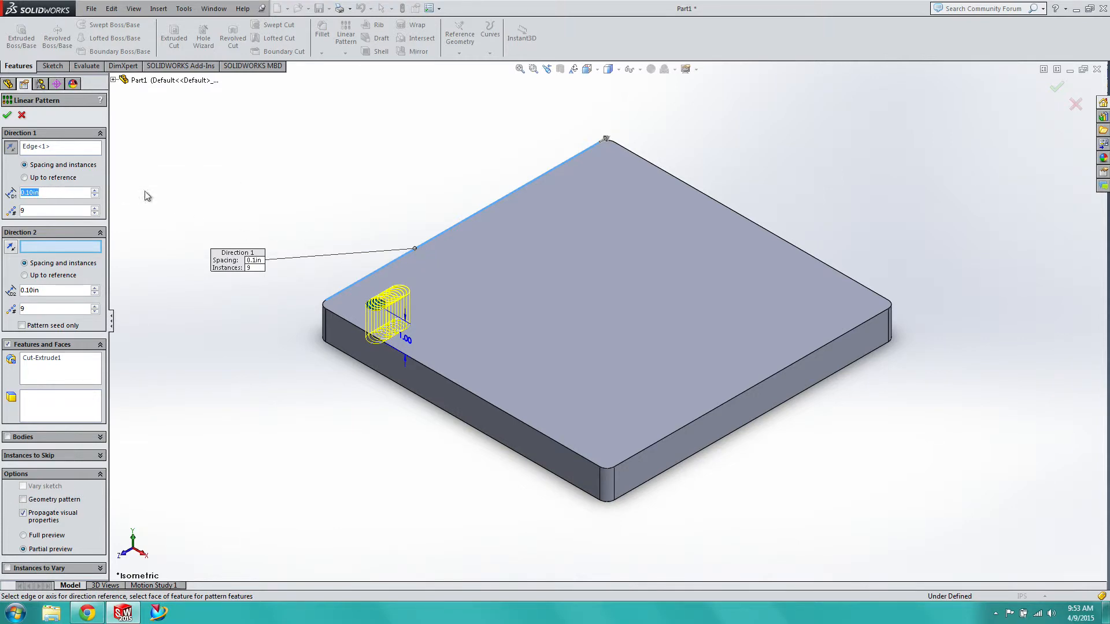
Set the Direction 1 spacing of the hole pattern to 1 in.
{"action": "scroll", "coordinate": [359, 292], "scroll_direction": "down", "scroll_amount": 5}
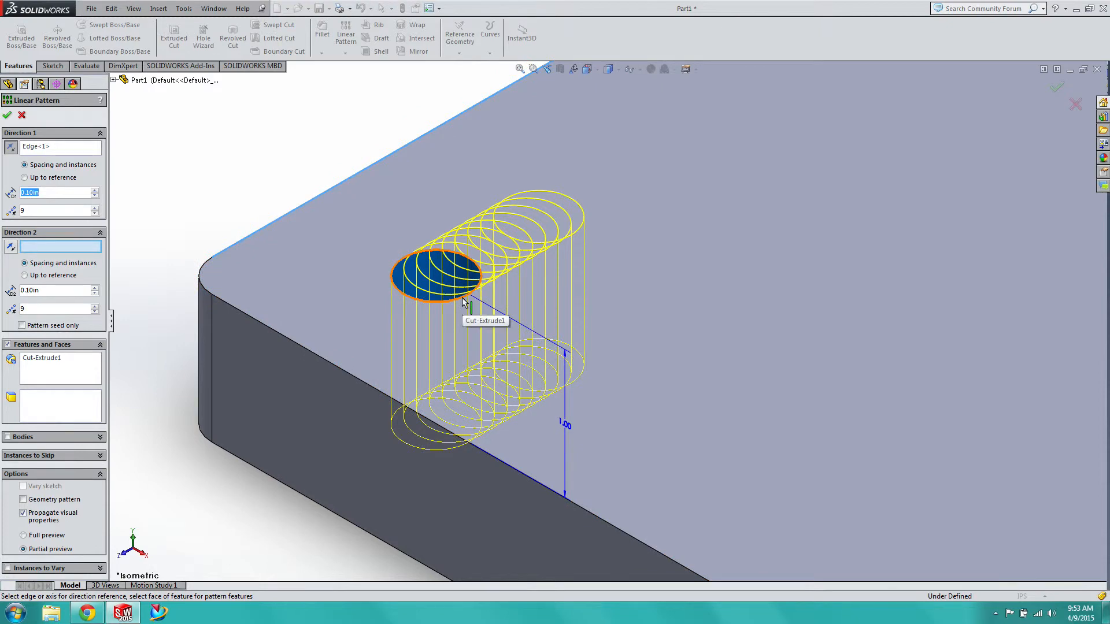
{"action": "scroll", "coordinate": [523, 327], "scroll_direction": "down", "scroll_amount": 3}
{"action": "scroll", "coordinate": [523, 327], "scroll_direction": "up", "scroll_amount": 2}
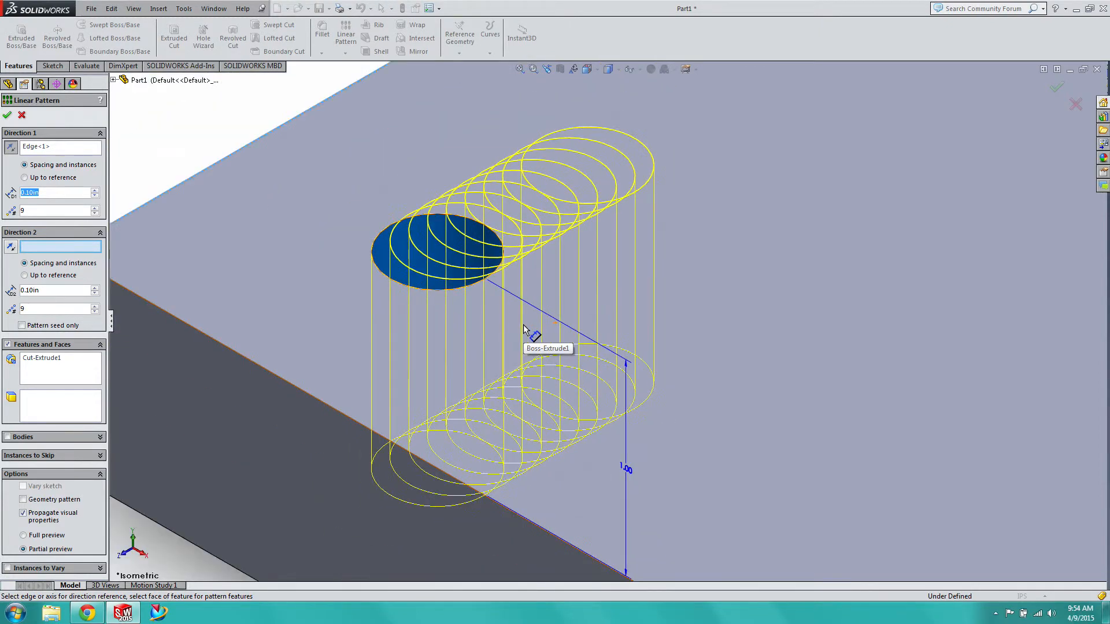
{"action": "scroll", "coordinate": [523, 327], "scroll_direction": "up", "scroll_amount": 6}
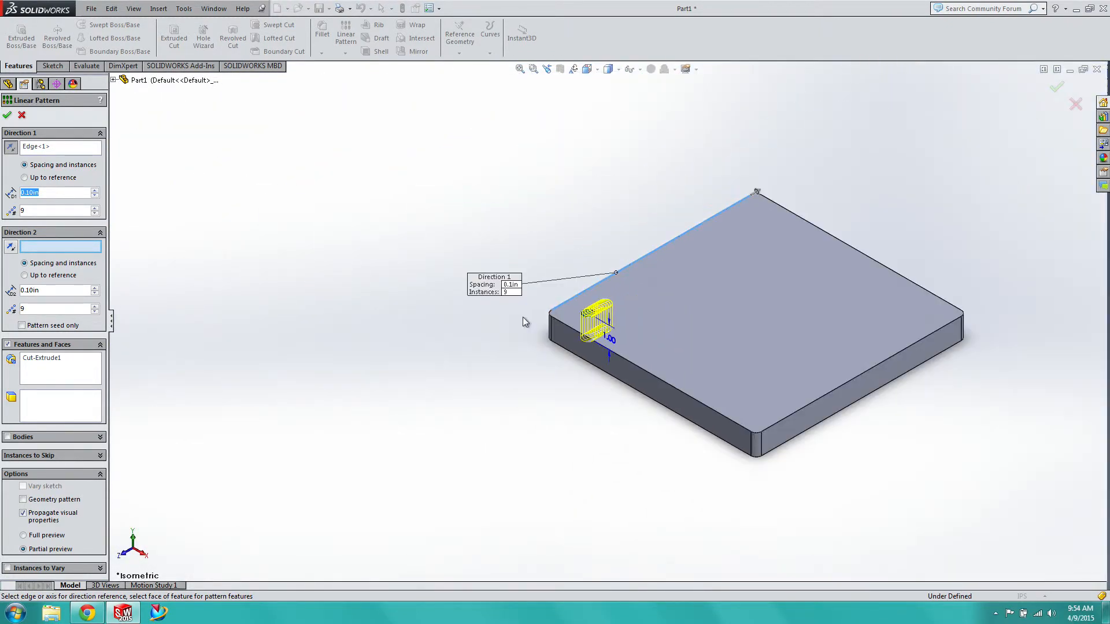
{"action": "scroll", "coordinate": [648, 299], "scroll_direction": "down", "scroll_amount": 3}
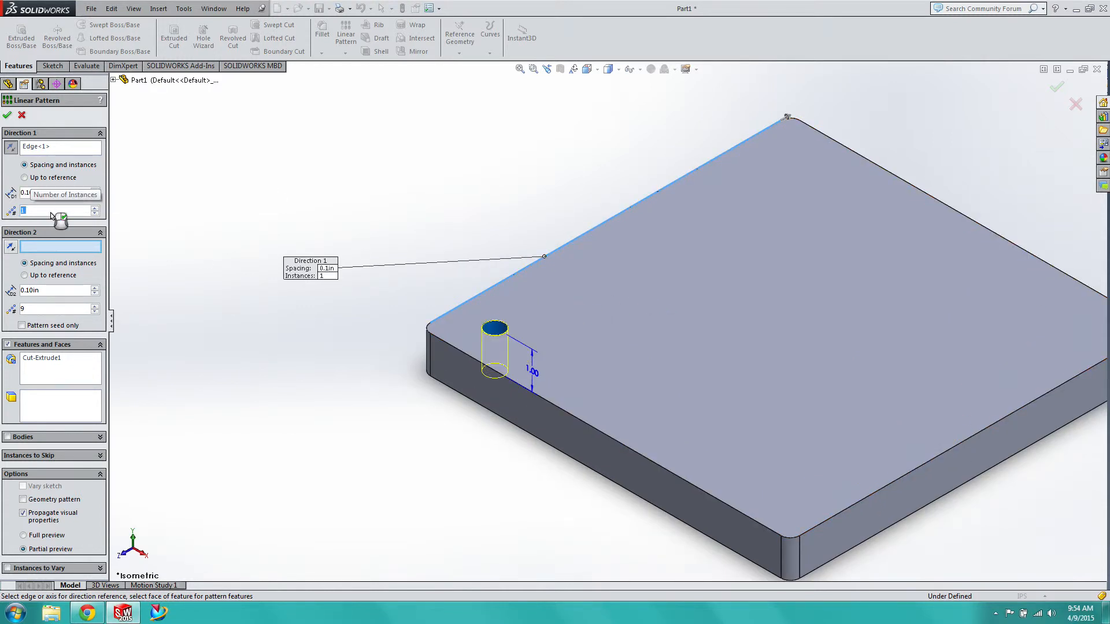
{"action": "left_click", "coordinate": [72, 195]}
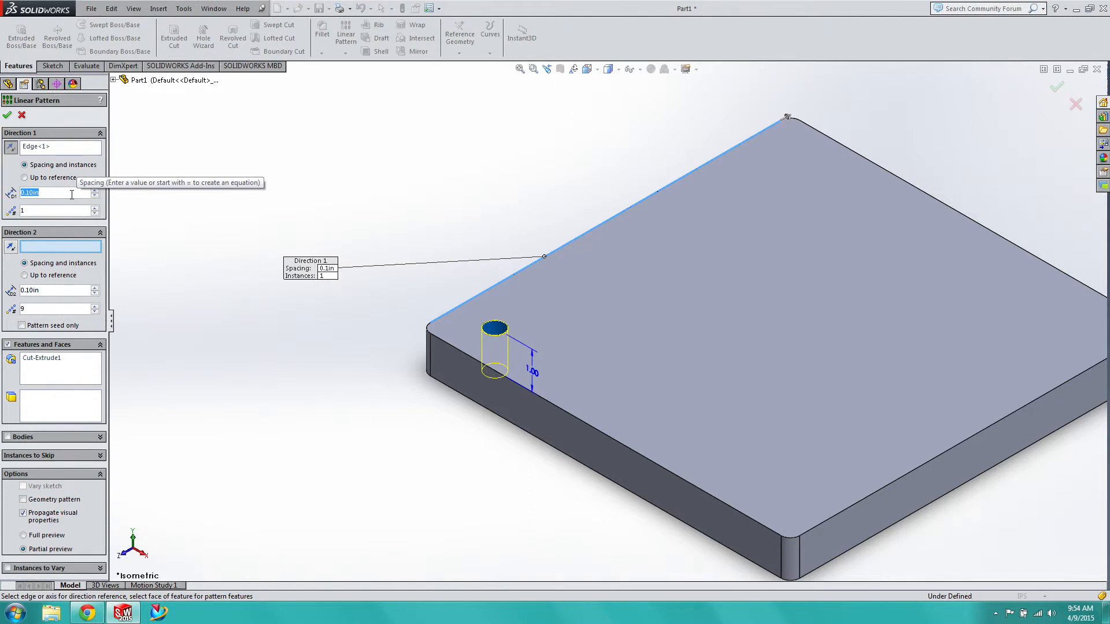
{"action": "type", "text": "1"}
{"action": "key", "text": "Return"}
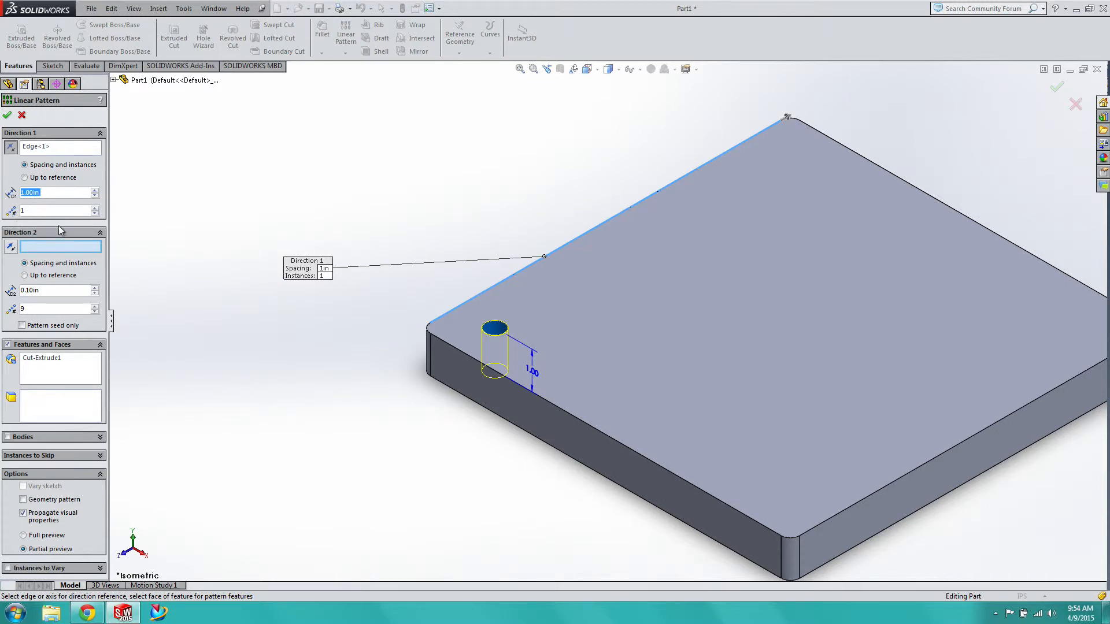
Set the number of instances in Direction 1 of the hole pattern to 9.
{"action": "left_click", "coordinate": [94, 209]}
{"action": "left_click", "coordinate": [94, 209]}
{"action": "left_click", "coordinate": [94, 210]}
{"action": "left_click", "coordinate": [95, 209]}
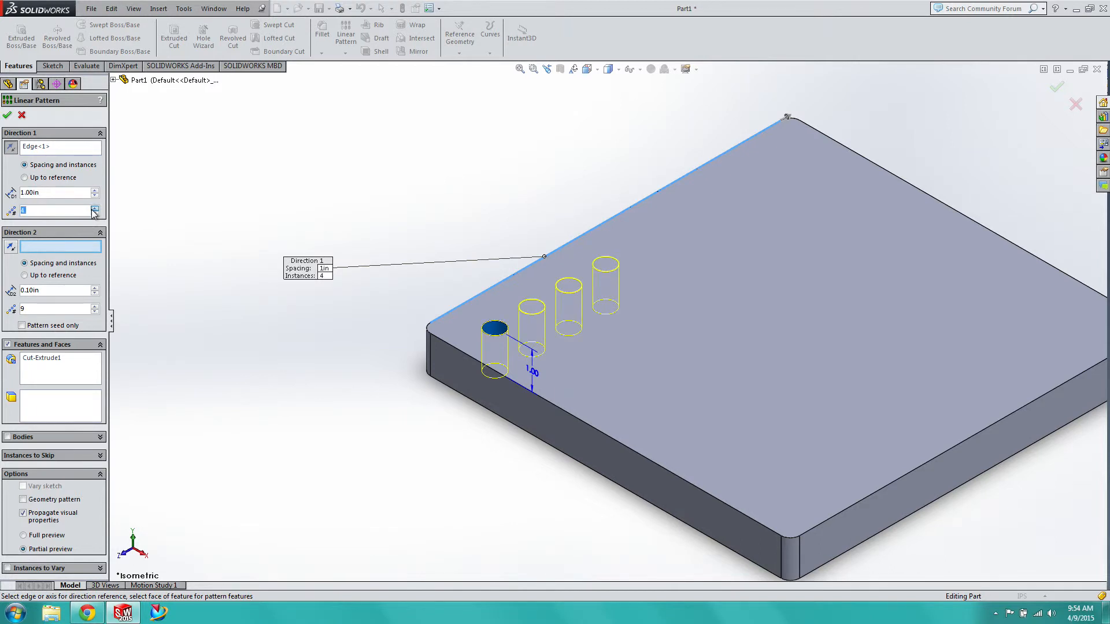
{"action": "left_click", "coordinate": [94, 209]}
{"action": "left_click", "coordinate": [94, 210]}
{"action": "left_click", "coordinate": [94, 209]}
{"action": "left_click", "coordinate": [95, 209]}
{"action": "left_click", "coordinate": [95, 209]}
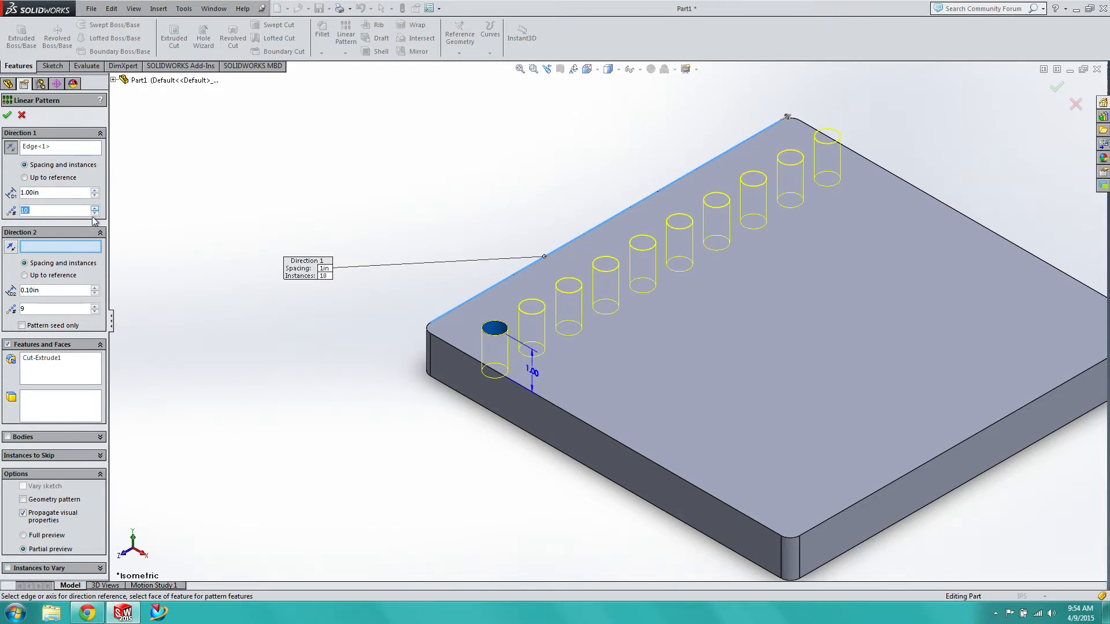
{"action": "left_click", "coordinate": [94, 213]}
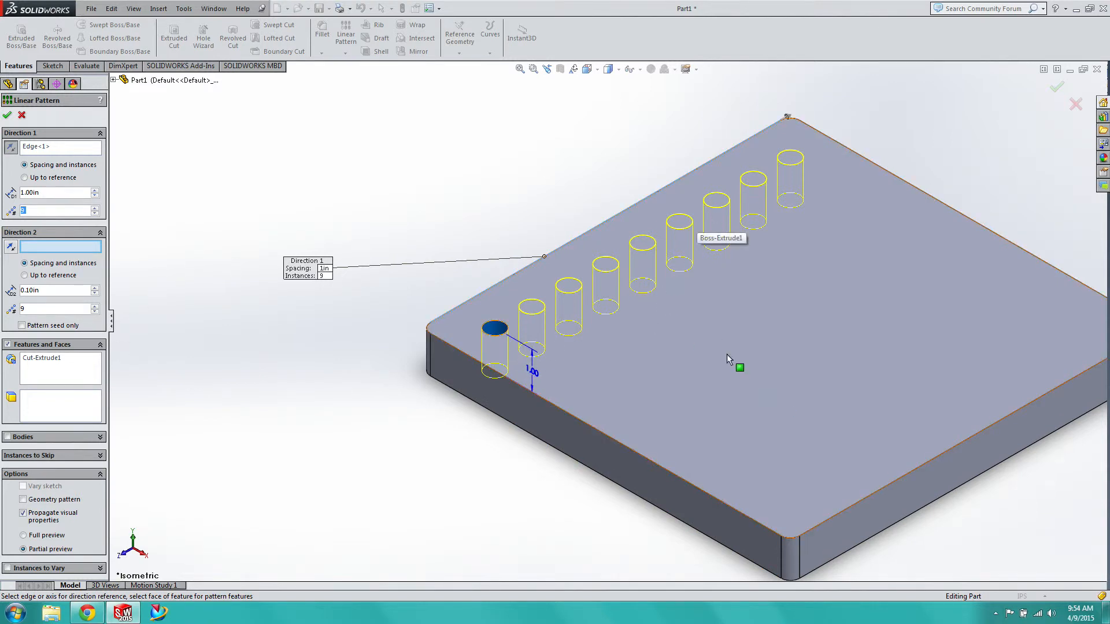
Choose the front-left top edge as Direction 2, set its spacing to 1 in, and accept the linear pattern.
{"action": "left_click", "coordinate": [532, 393]}
{"action": "double_click", "coordinate": [77, 291]}
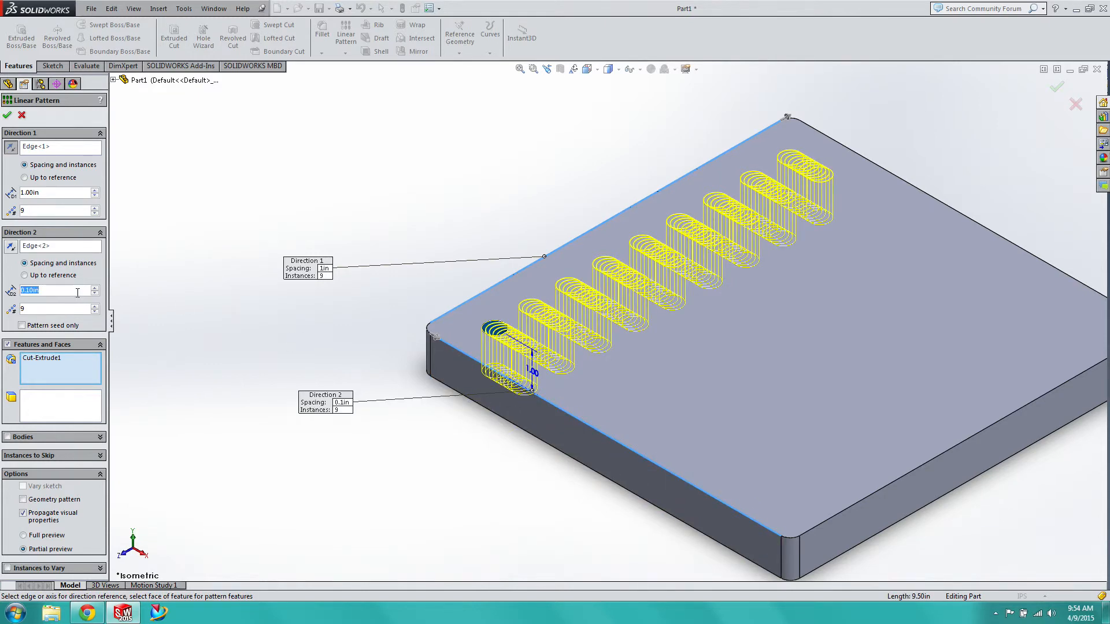
{"action": "type", "text": "1"}
{"action": "key", "text": "Return"}
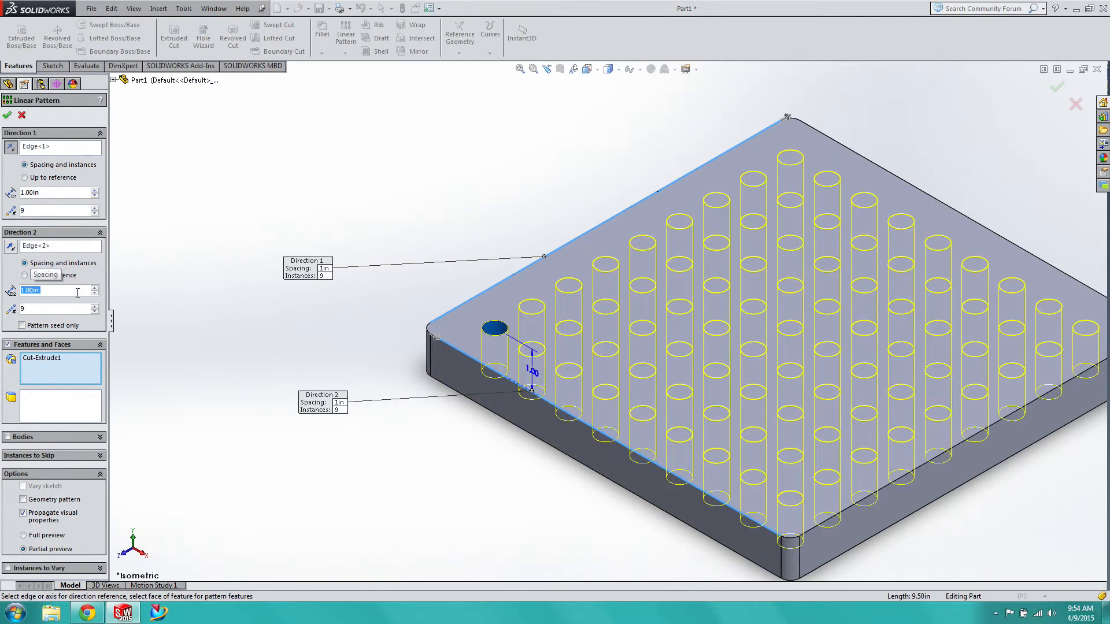
{"action": "left_click", "coordinate": [10, 117]}
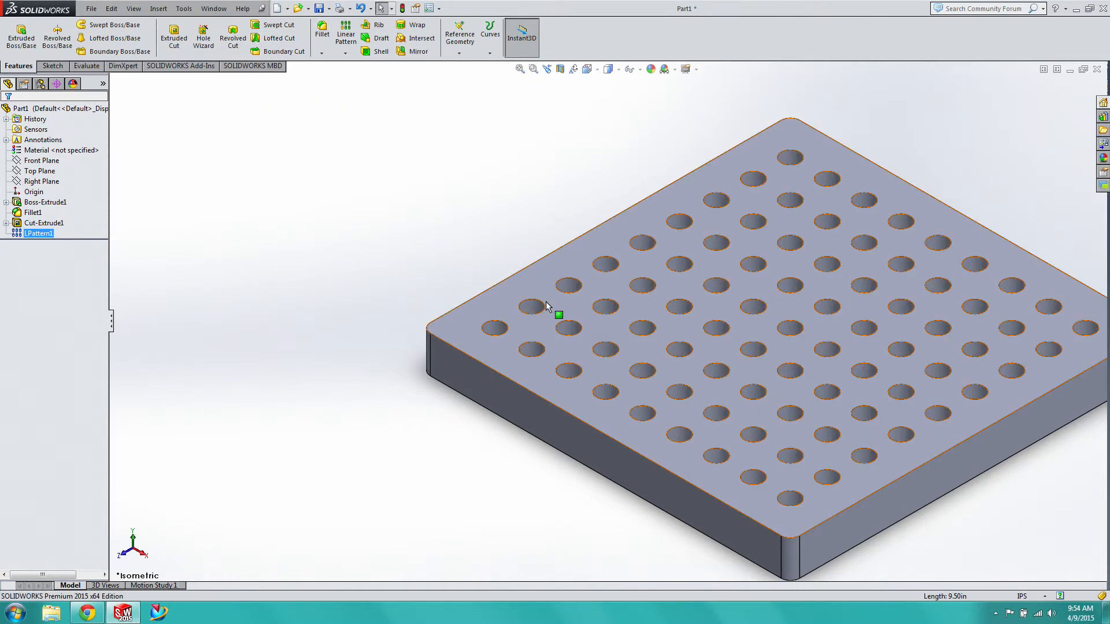
Fillet all edges of the plate's perforated top face with a 0.125 in radius.
{"action": "left_click", "coordinate": [497, 300]}
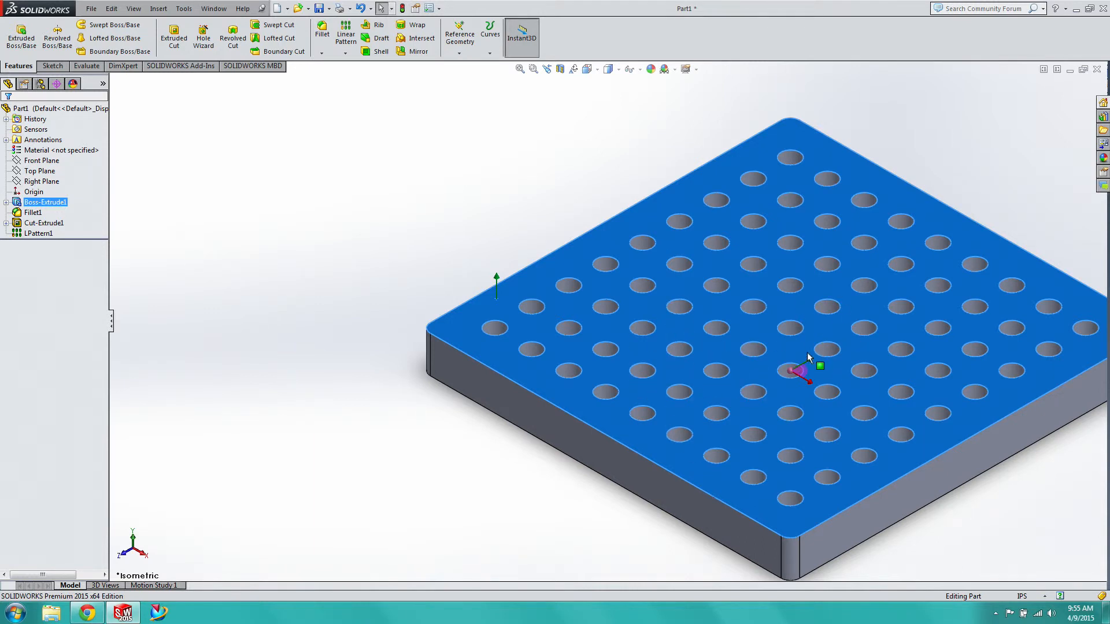
{"action": "left_click", "coordinate": [329, 38]}
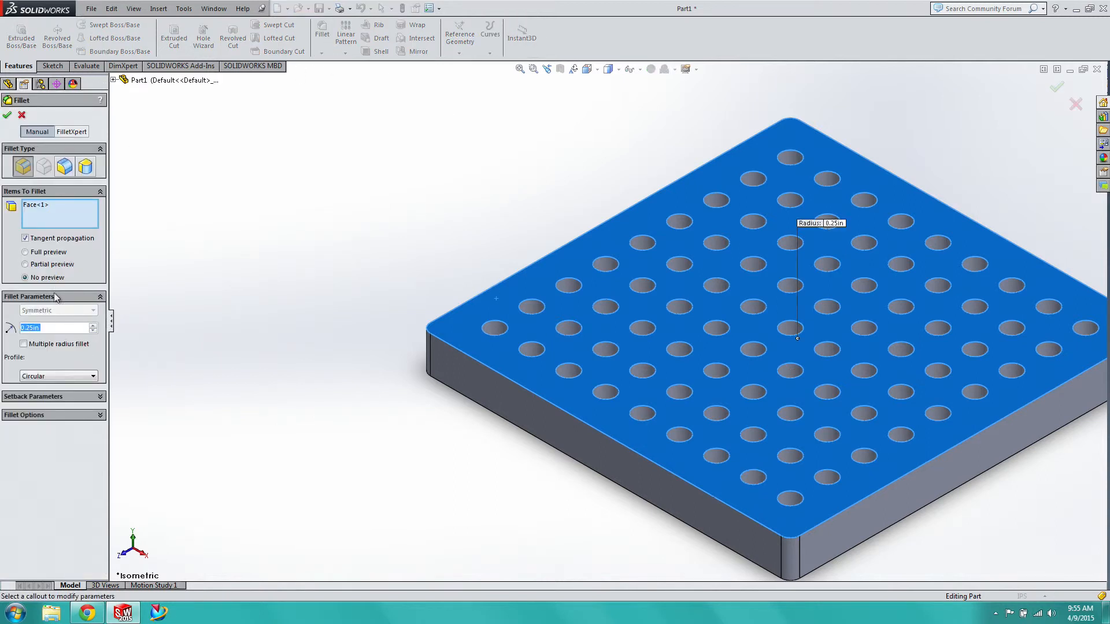
{"action": "type", "text": "0.125"}
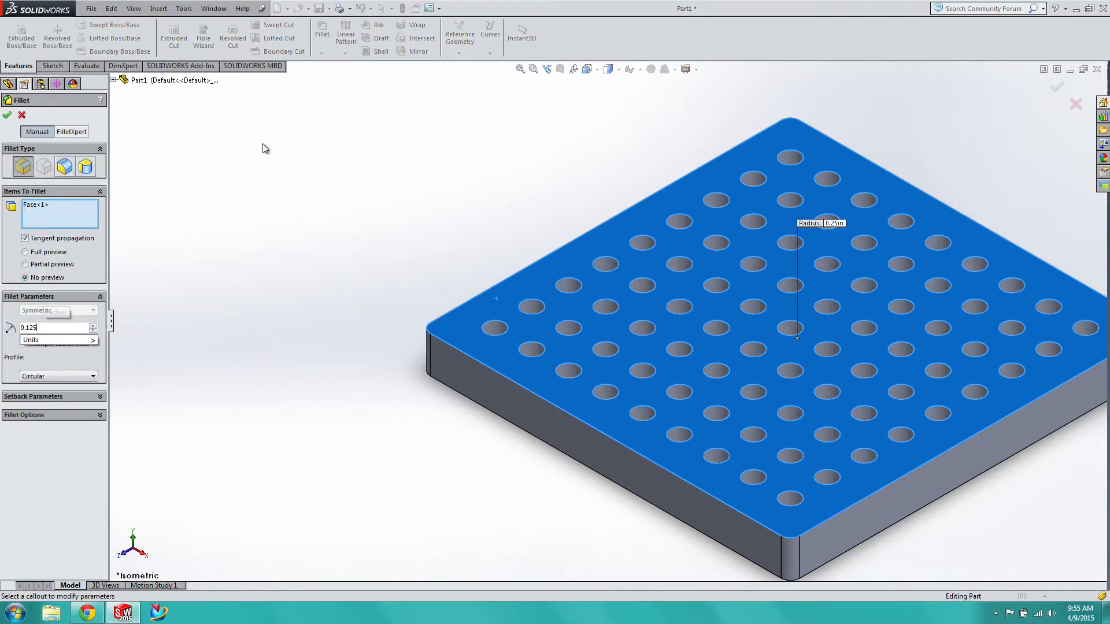
{"action": "key", "text": "Return"}
{"action": "left_click", "coordinate": [6, 115]}
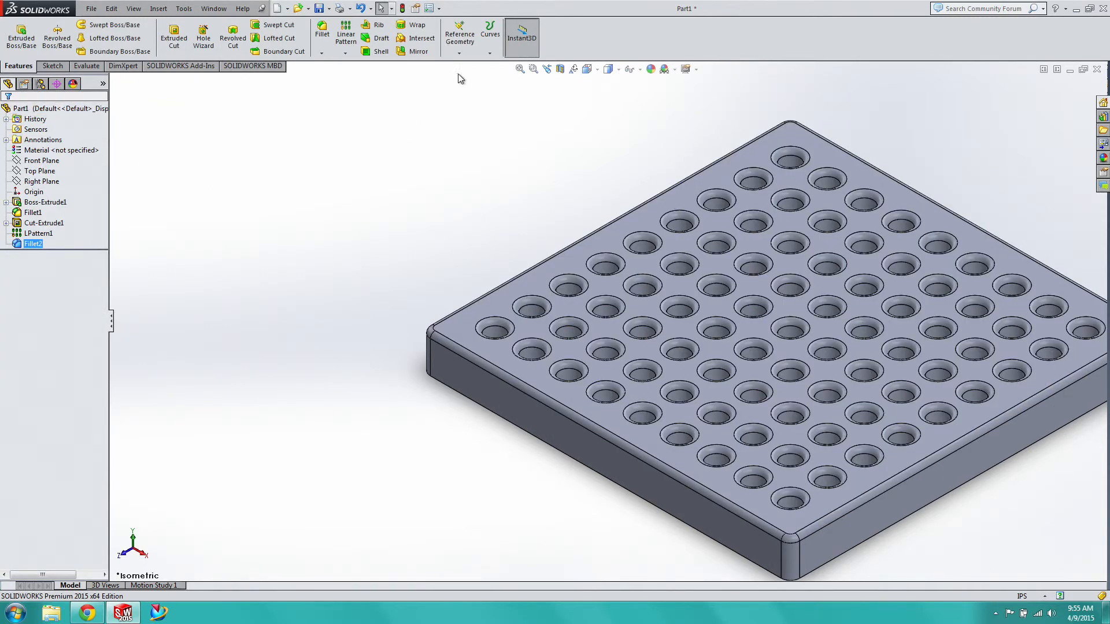
Rotate the plate to examine the filleted outer edges and hole rims from a steeper angle.
{"action": "left_click", "coordinate": [586, 69]}
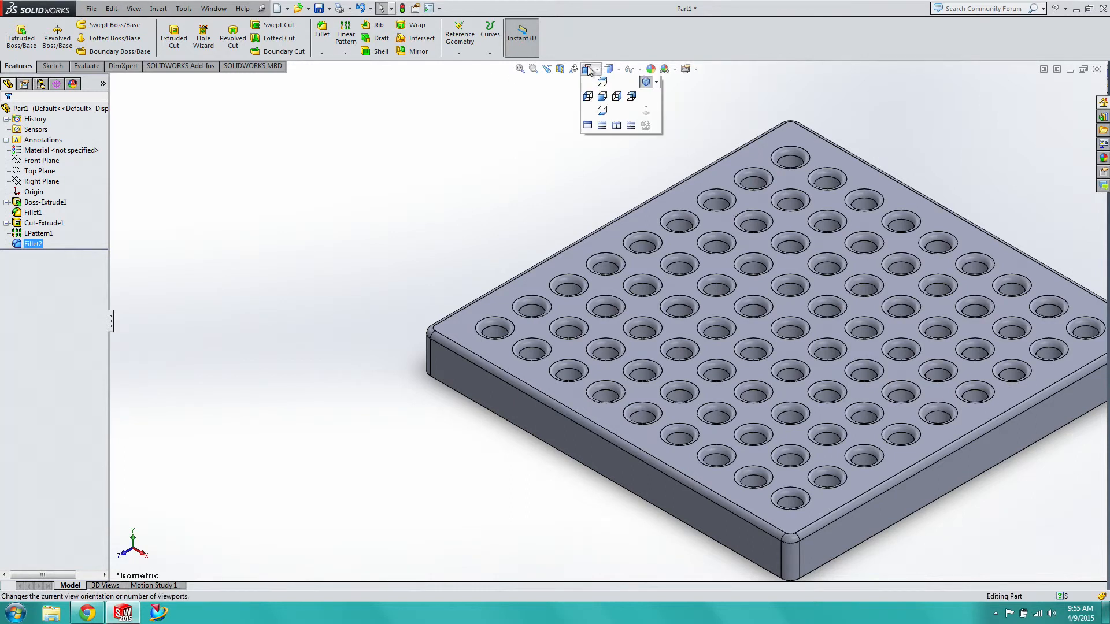
{"action": "right_click", "coordinate": [479, 158]}
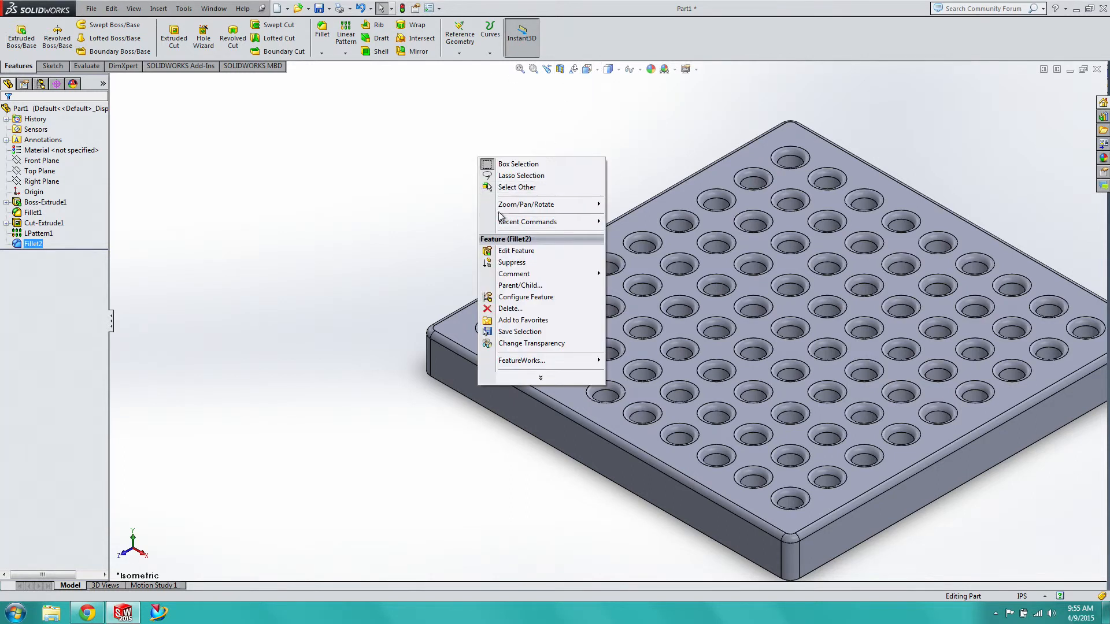
{"action": "mouse_move", "coordinate": [500, 208]}
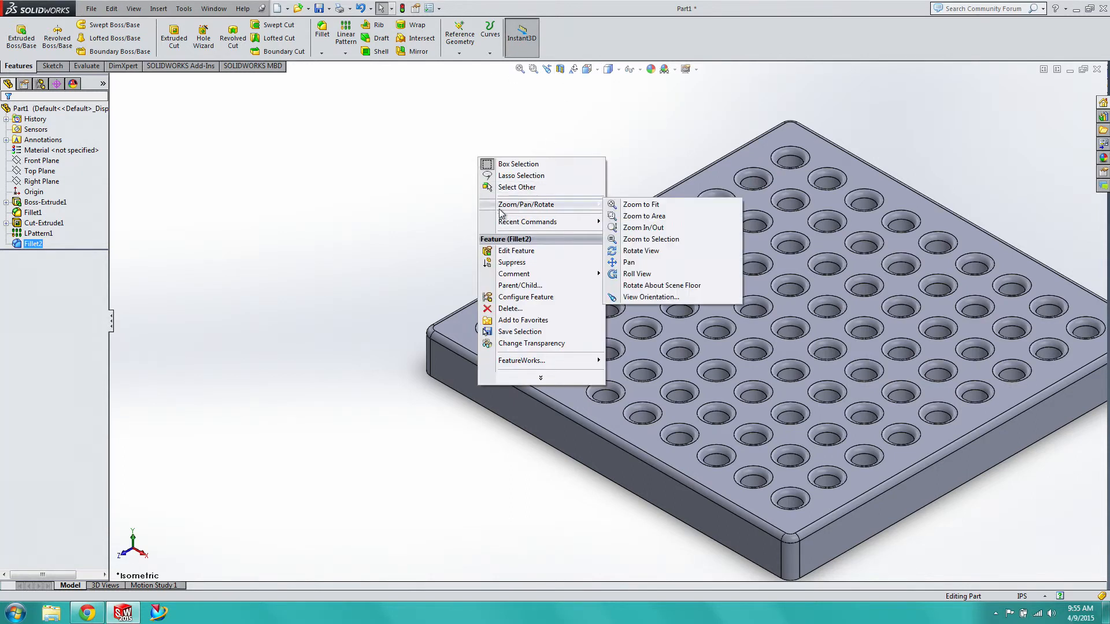
{"action": "left_click", "coordinate": [641, 251]}
{"action": "left_click_drag", "start_coordinate": [528, 171], "coordinate": [272, 185]}
{"action": "right_click", "coordinate": [290, 168]}
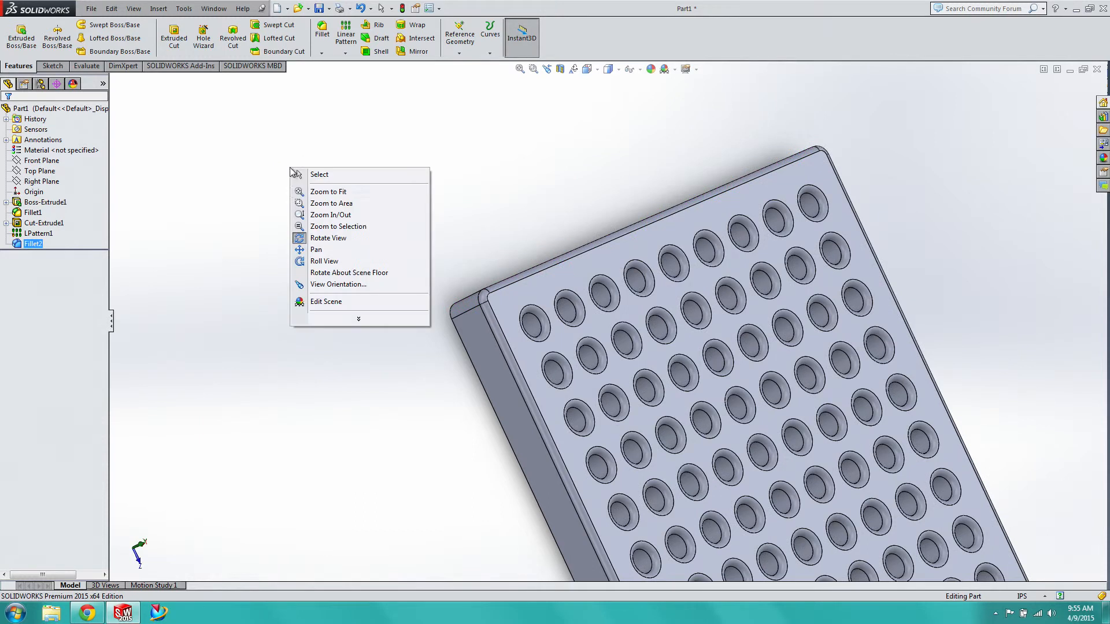
{"action": "left_click", "coordinate": [320, 177]}
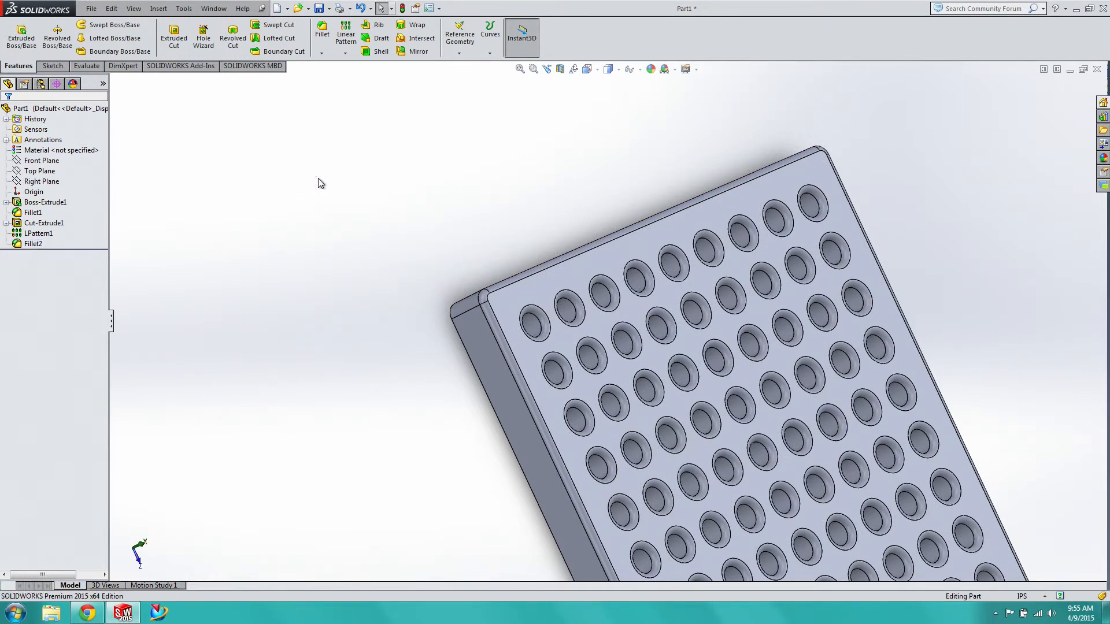